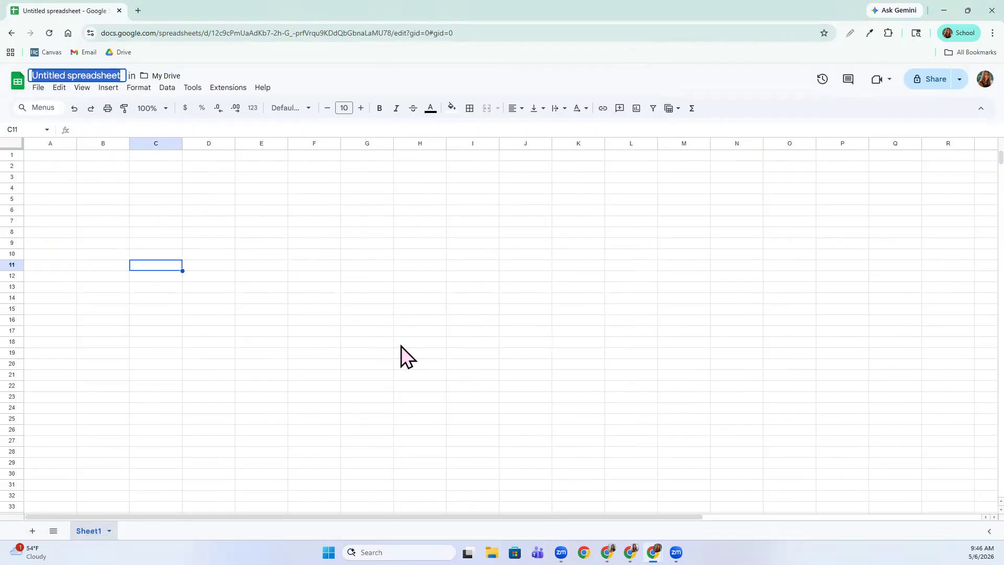
Step: Rename the untitled spreadsheet as "Practice 1"
type("Budg")
key("BackSpace")
key("BackSpace")
key("BackSpace")
key("BackSpace")
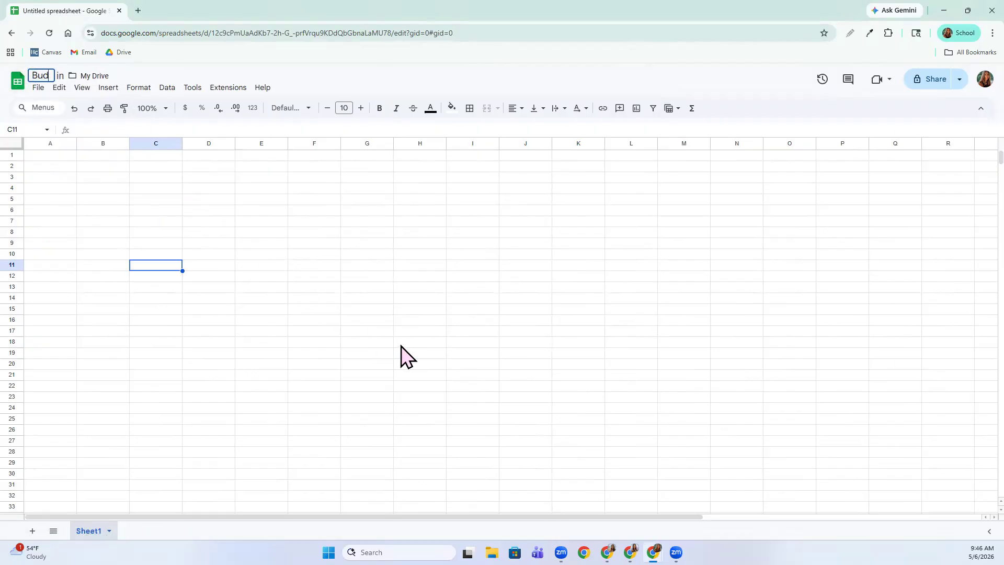
type("Practice")
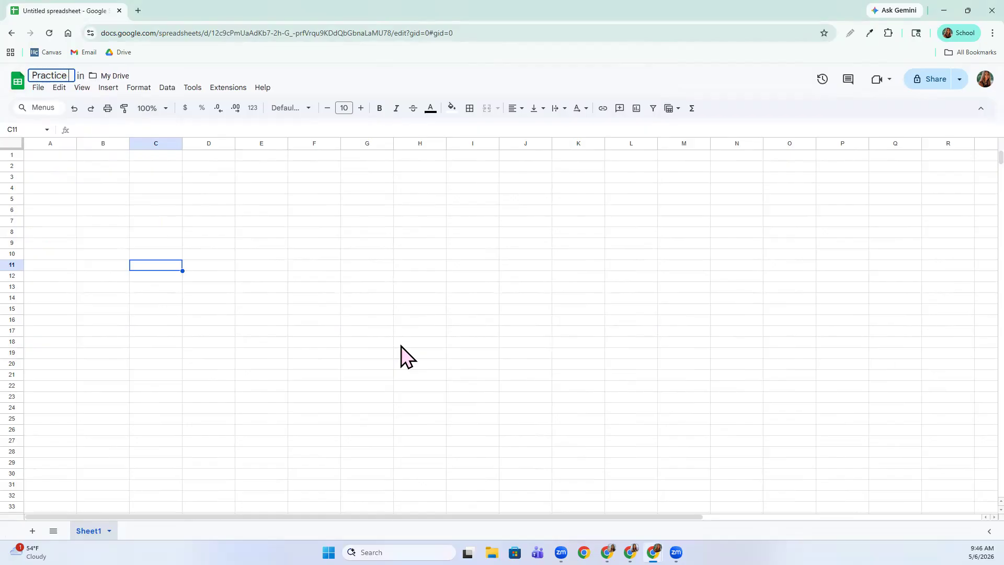
type(" 1")
key("Return")
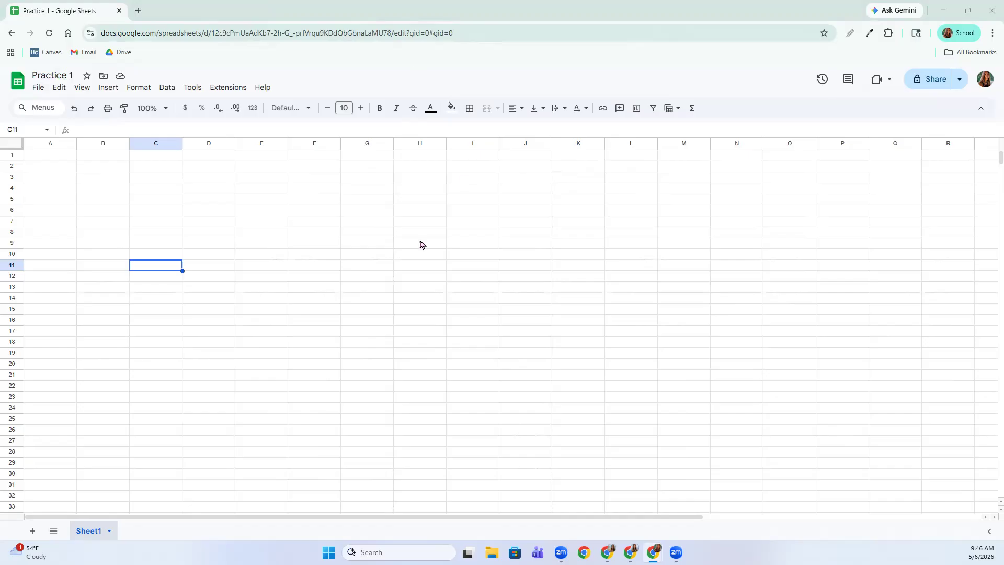
Step: Set the font of the entire sheet to Montserrat at size 14
left_click(16, 147)
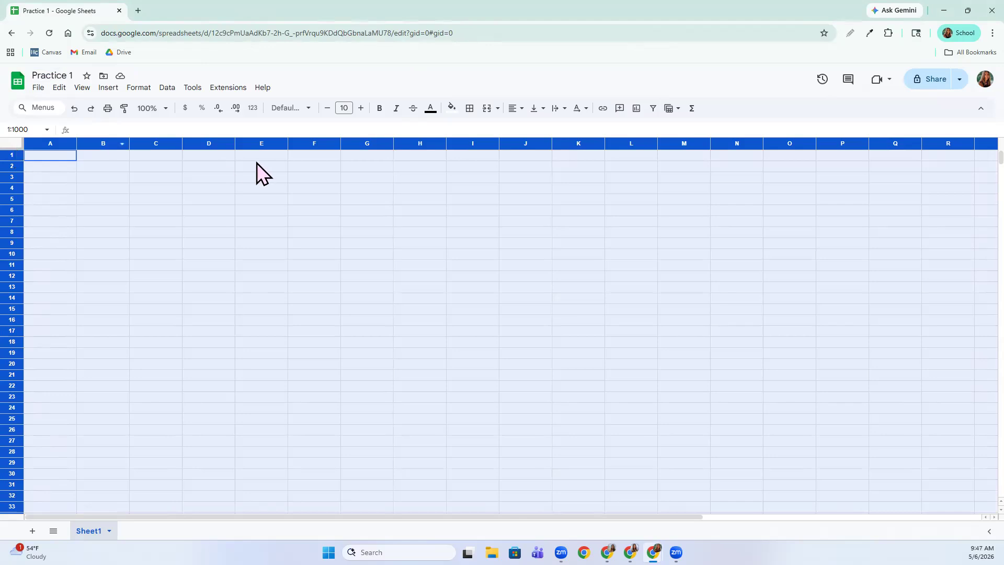
left_click(300, 112)
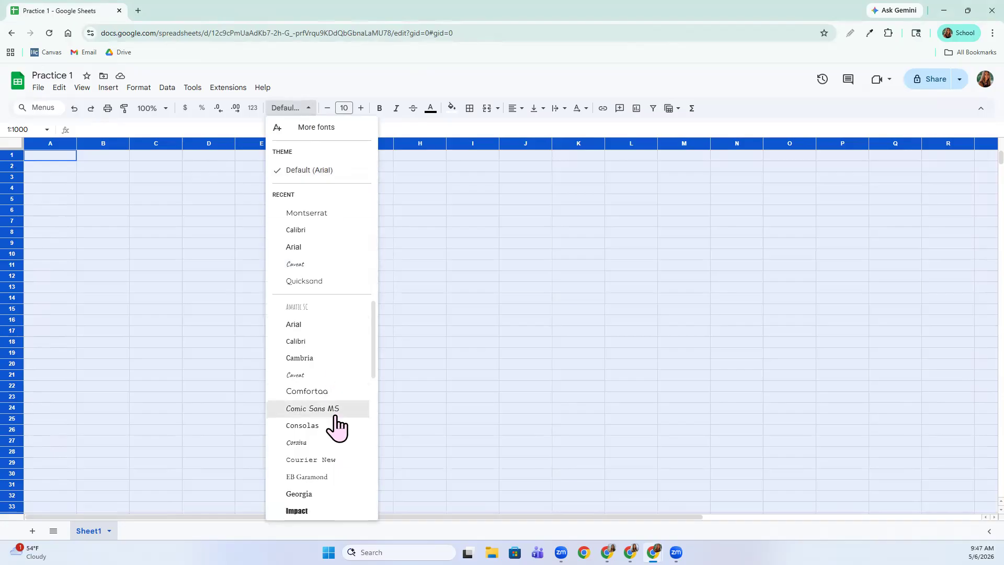
scroll(336, 425, "down", 7)
scroll(336, 425, "up", 2)
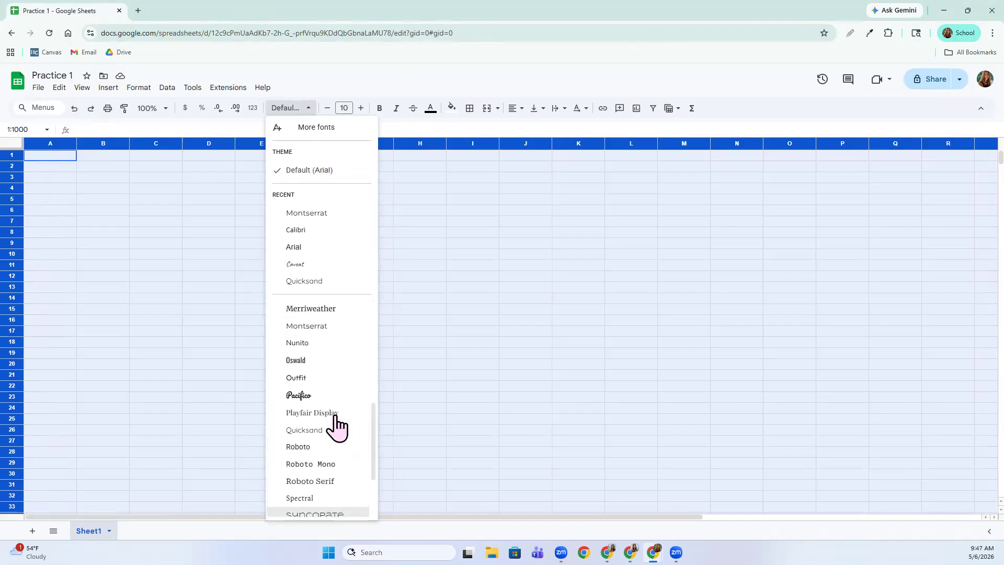
left_click(311, 333)
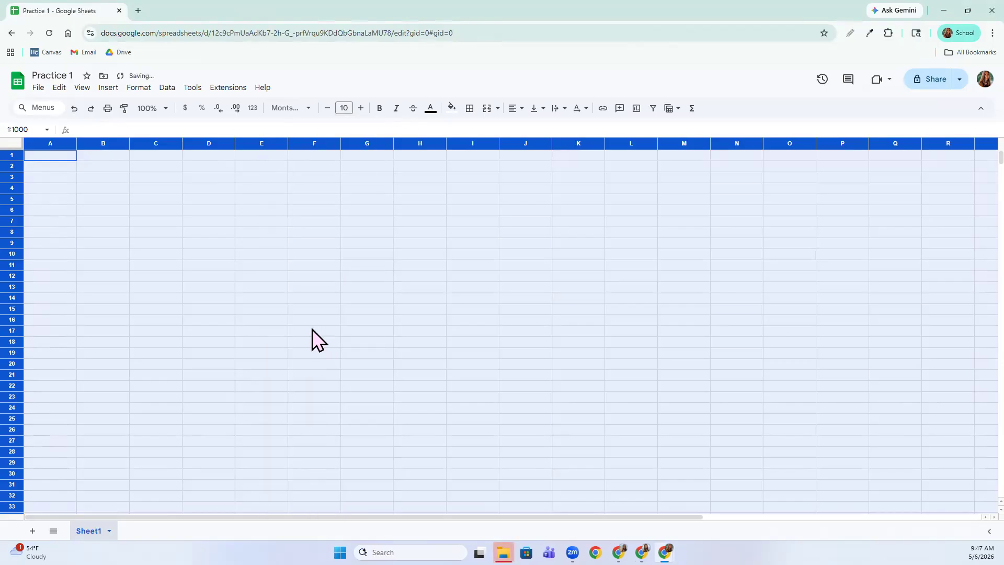
left_click(362, 109)
left_click(362, 108)
left_click(362, 108)
Step: Enter the title "Budget" in cell A1 and make it bold
left_click(63, 159)
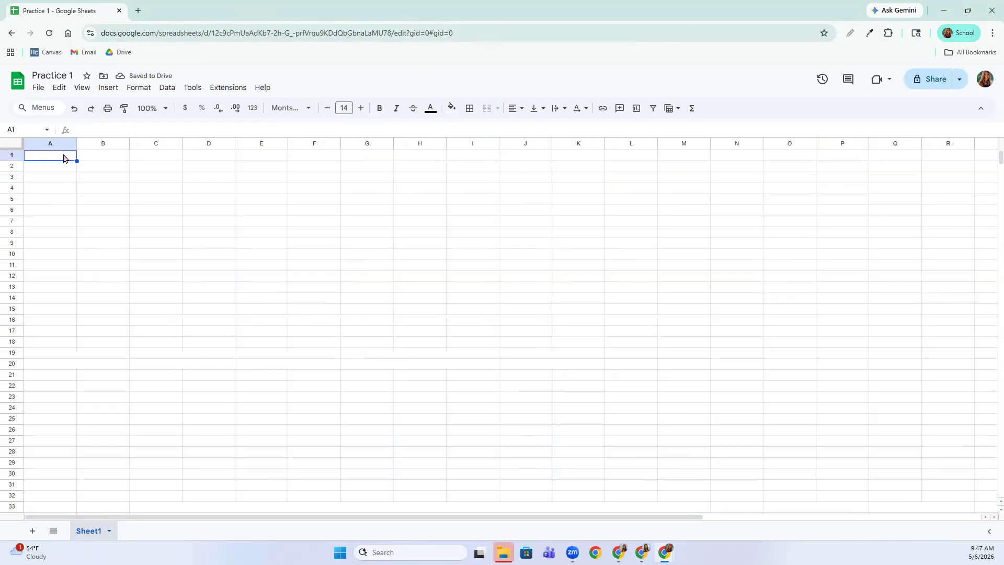
type("mn")
key("BackSpace")
key("BackSpace")
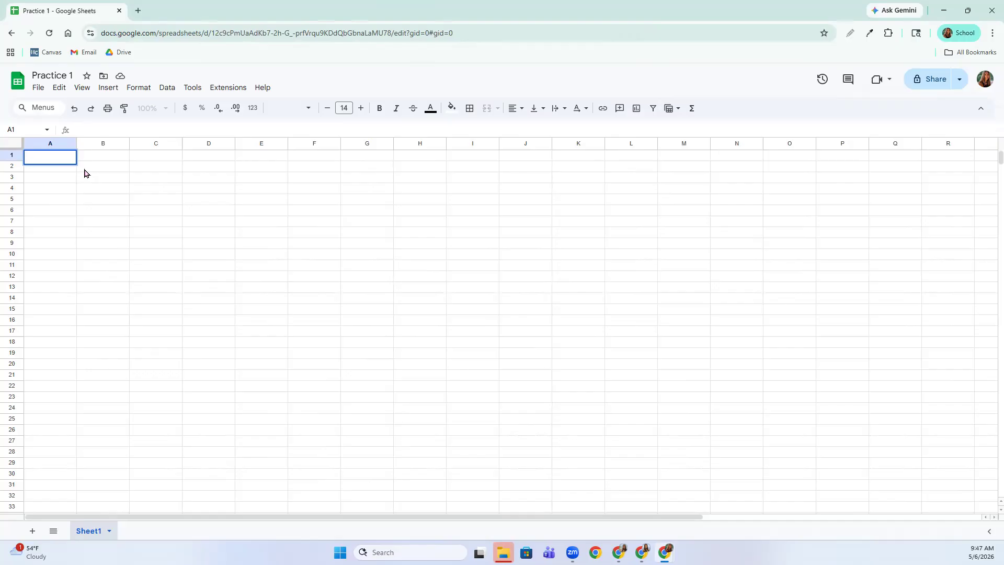
type("B")
key("BackSpace")
key("BackSpace")
type("Budget")
key("Return")
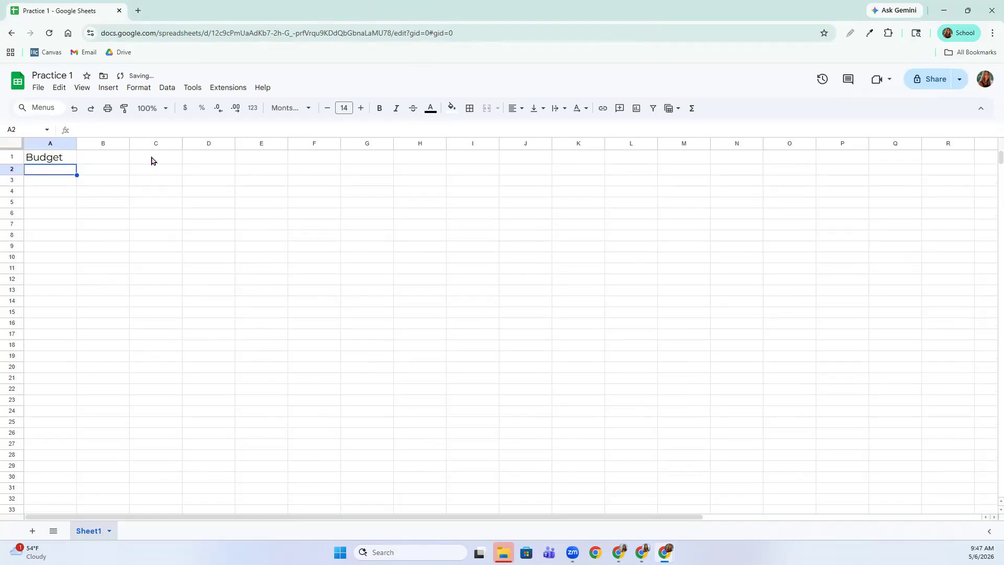
left_click(66, 157)
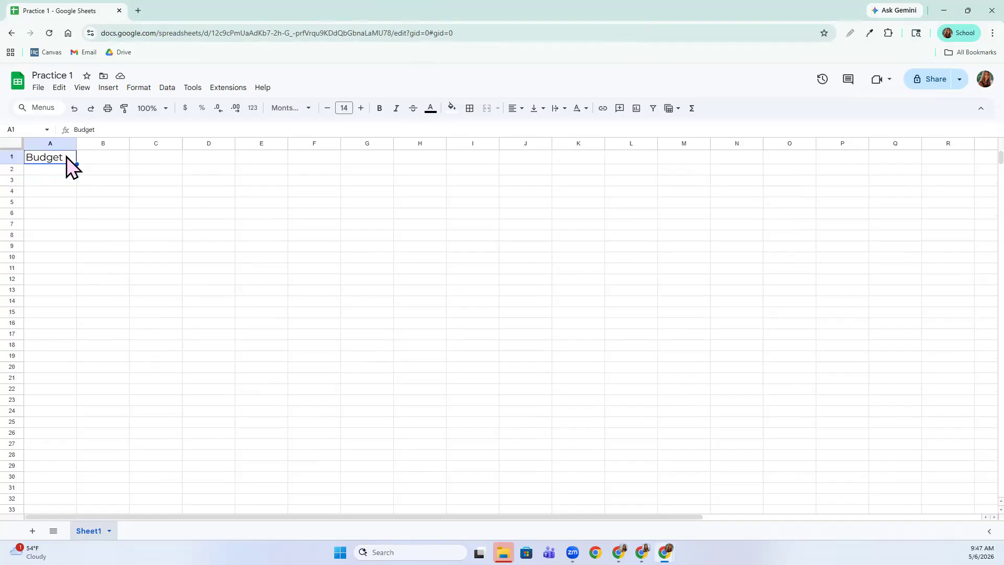
left_click(381, 108)
Step: Insert a single green dollar banknote emoji before "Budget" in cell A1, using the emoji search term "money"
left_click(77, 129)
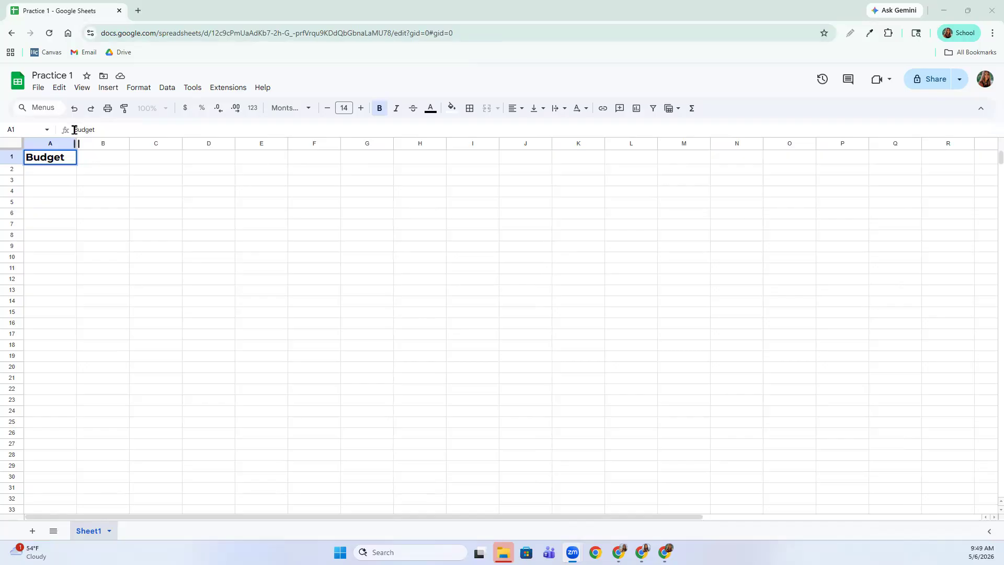
left_click(74, 130)
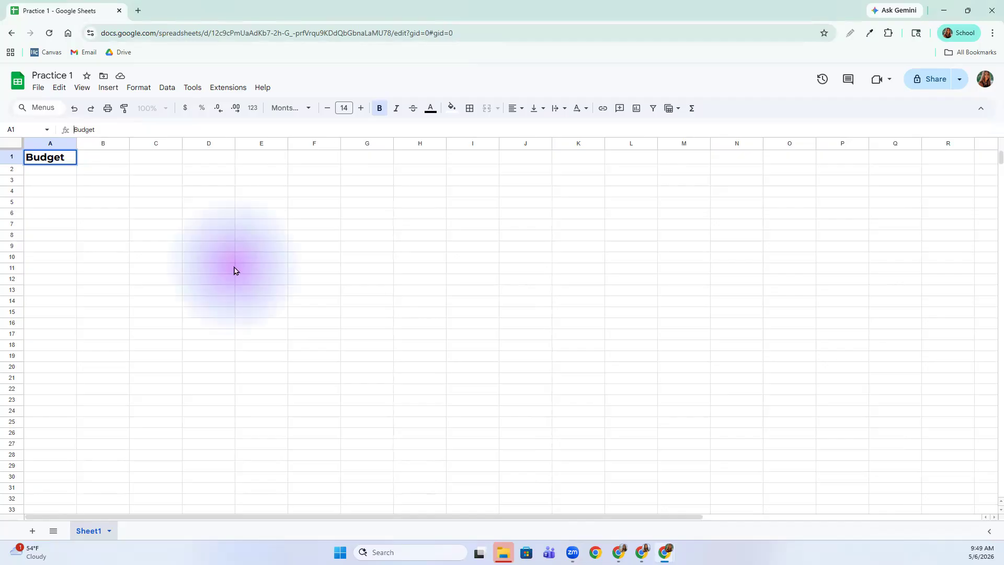
key("super+period")
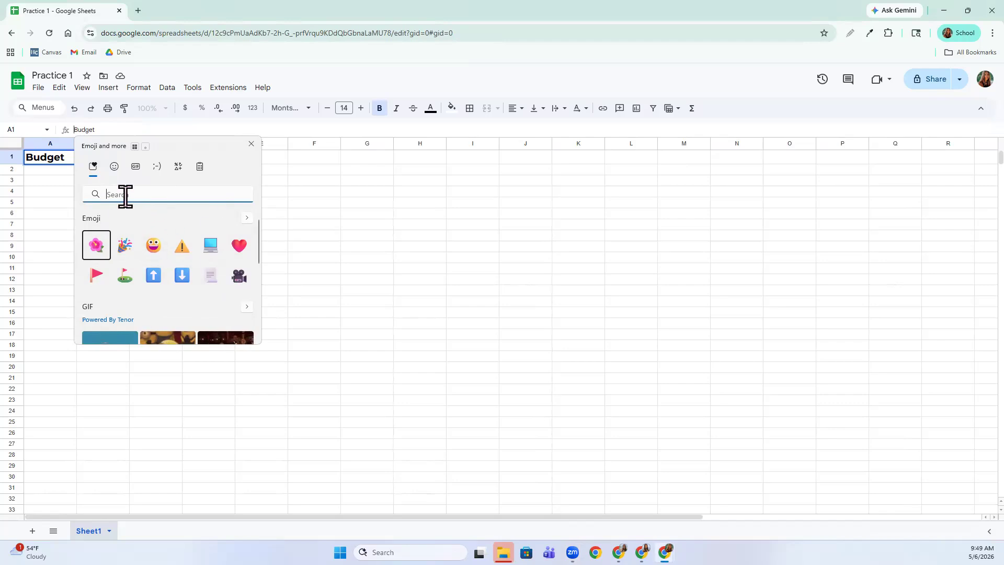
type("money")
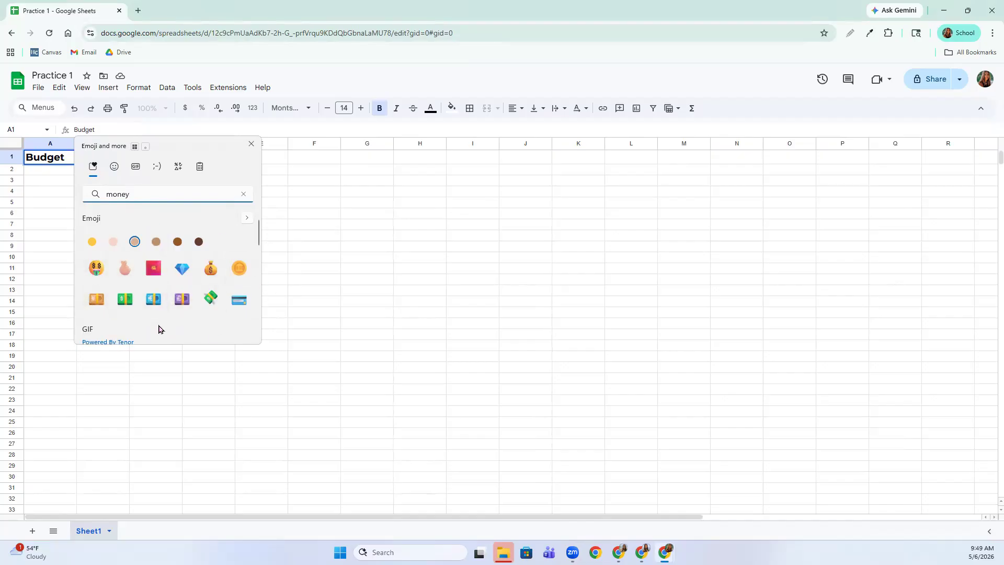
left_click(129, 304)
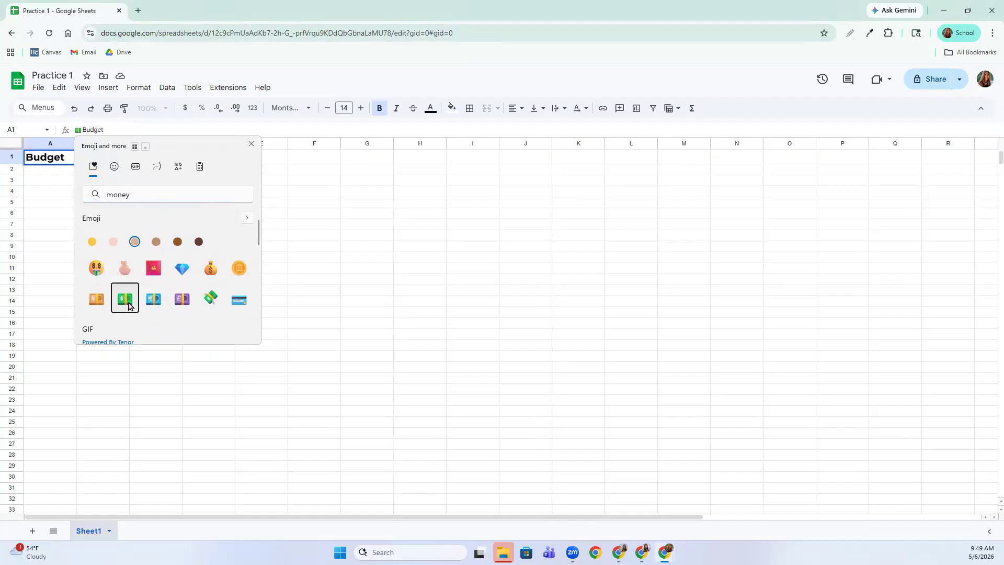
left_click(128, 305)
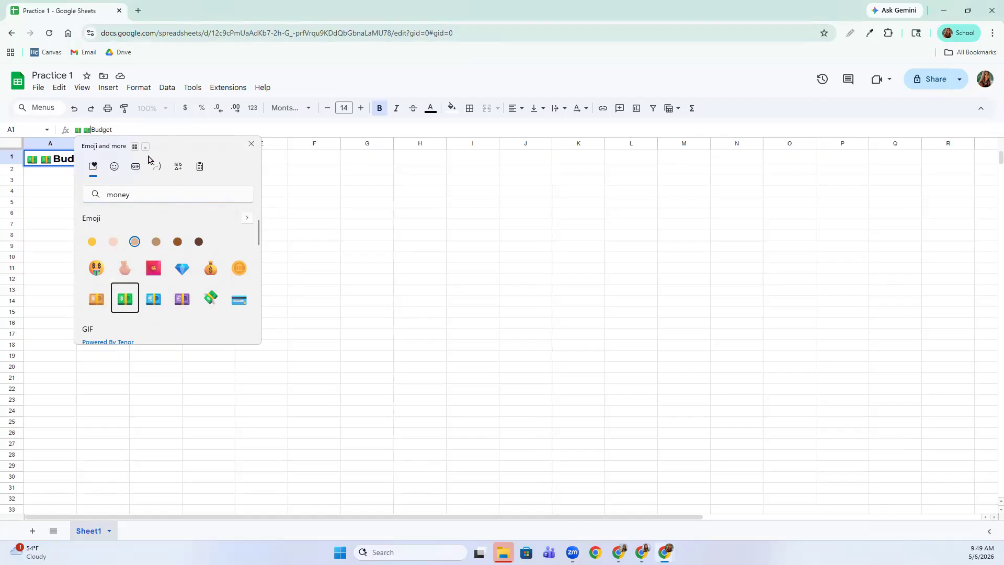
key("Escape")
key("BackSpace")
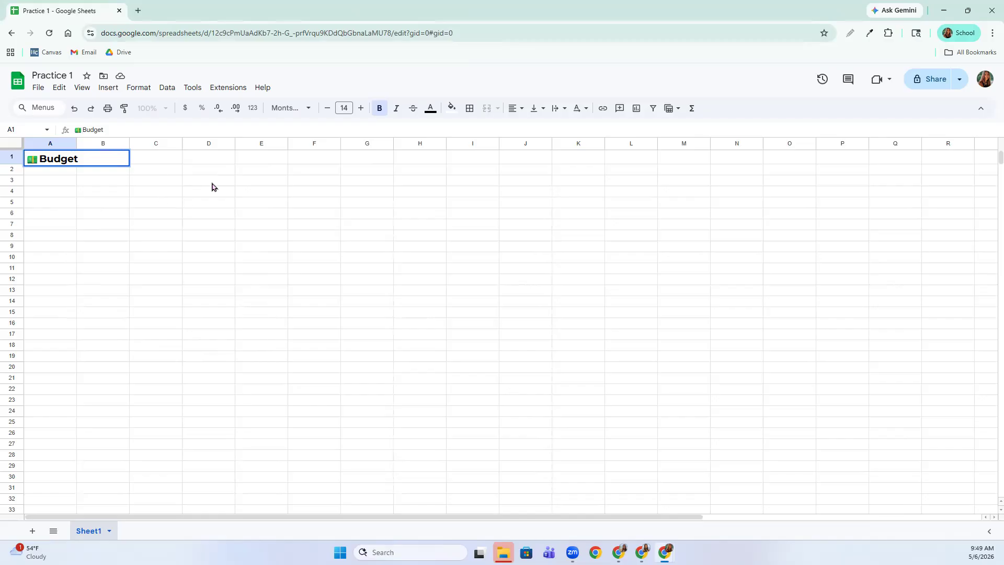
left_click(172, 193)
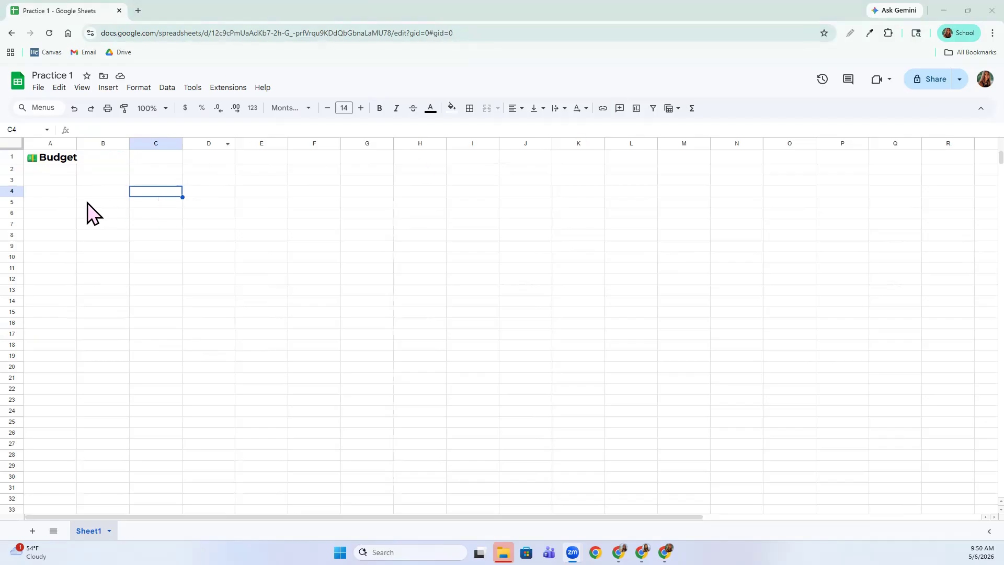
Step: Enter the month label "May" in cell A3
left_click(52, 180)
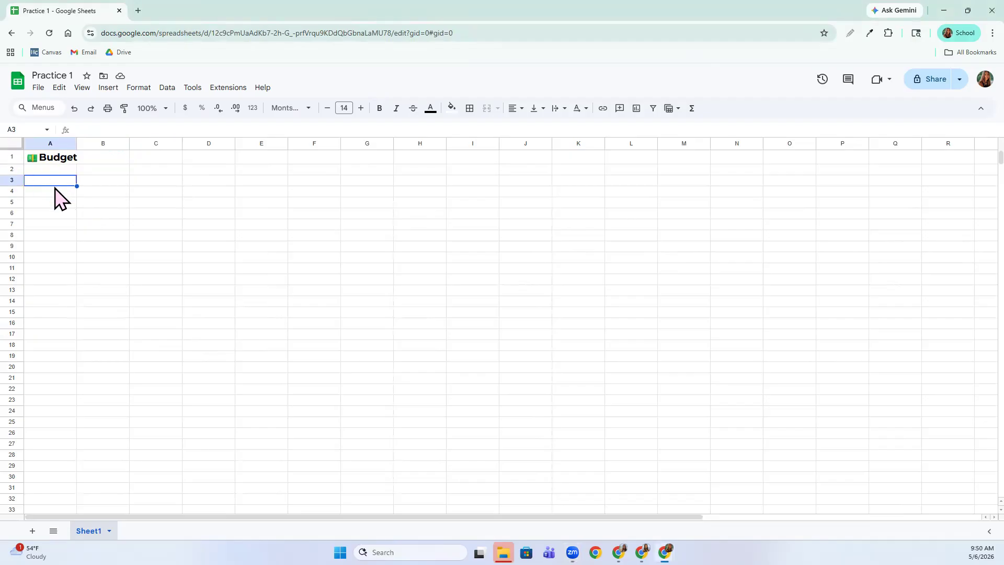
type("May")
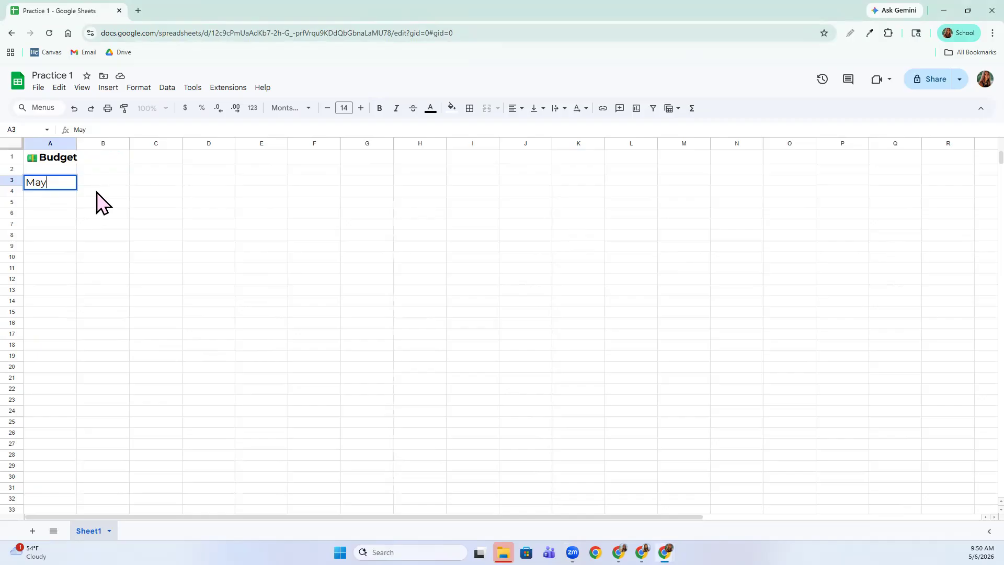
key("Return")
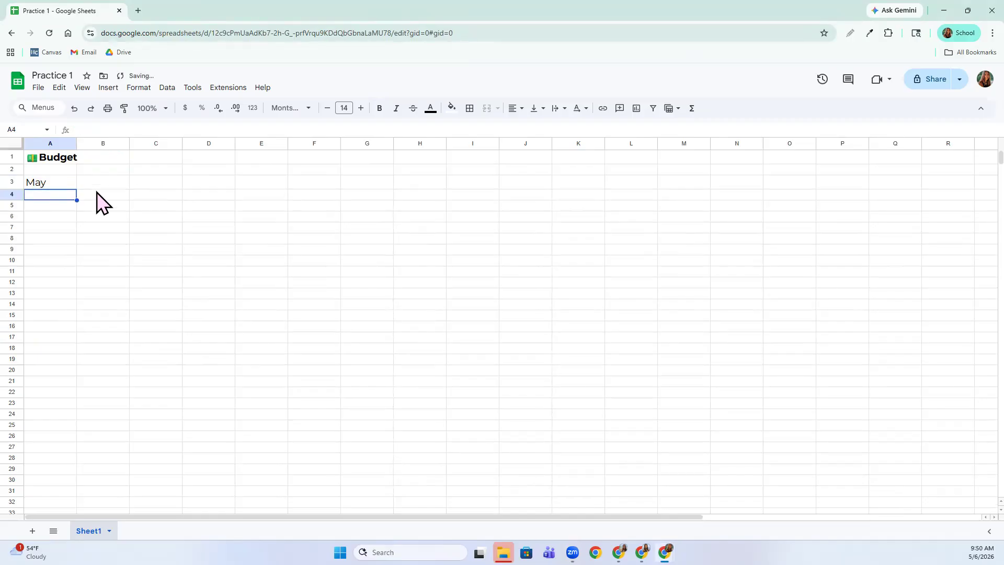
Step: List the expenses Rent, Electricity, Water & Waste and Internet in cells A5 to A8
key("Down")
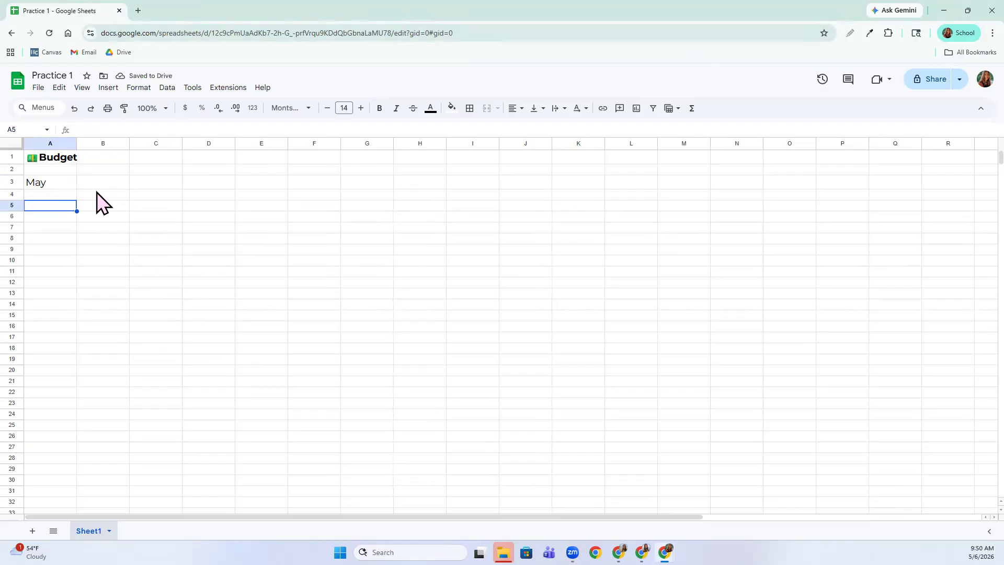
type("Rent")
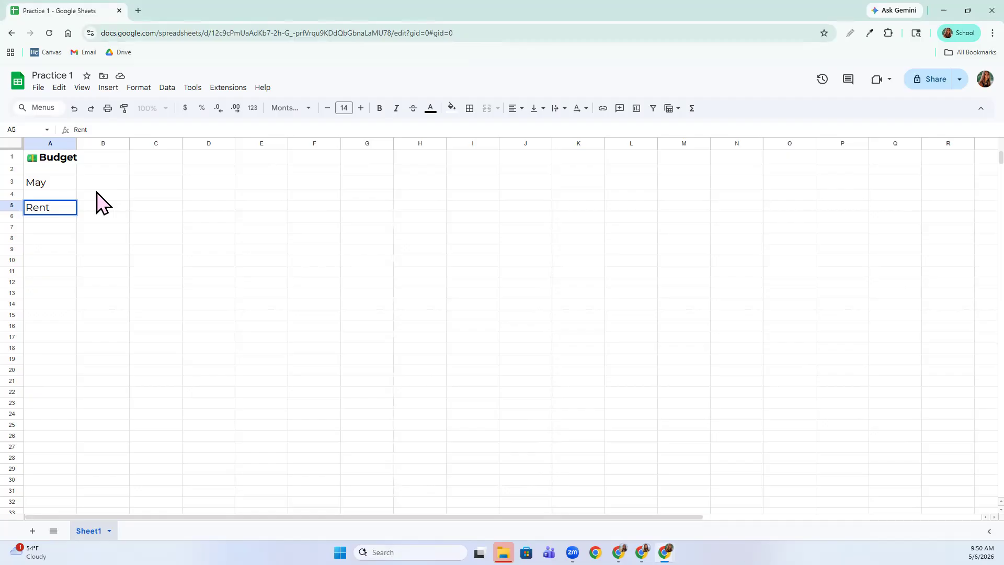
key("Return")
type("Electricity")
key("Return")
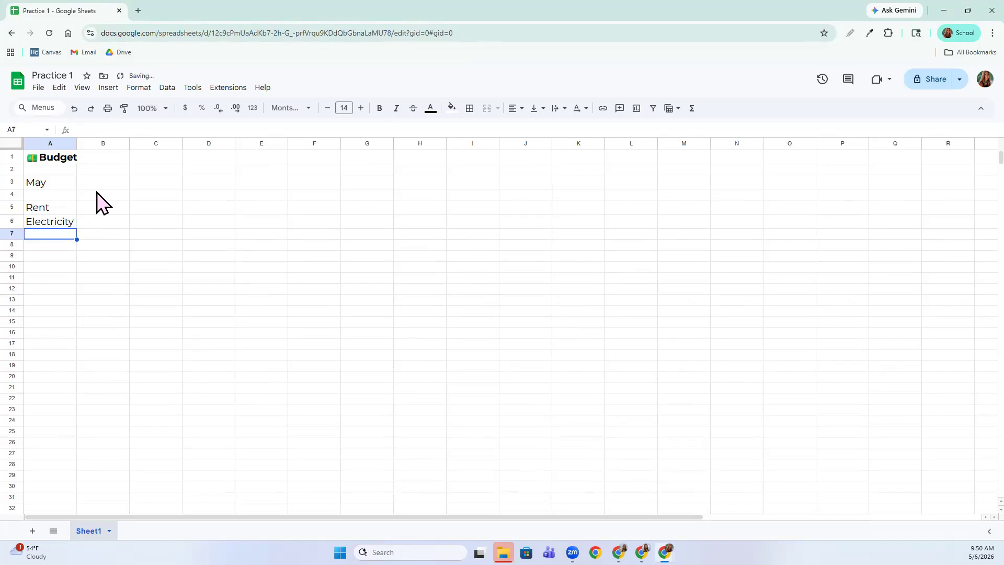
type("Water ")
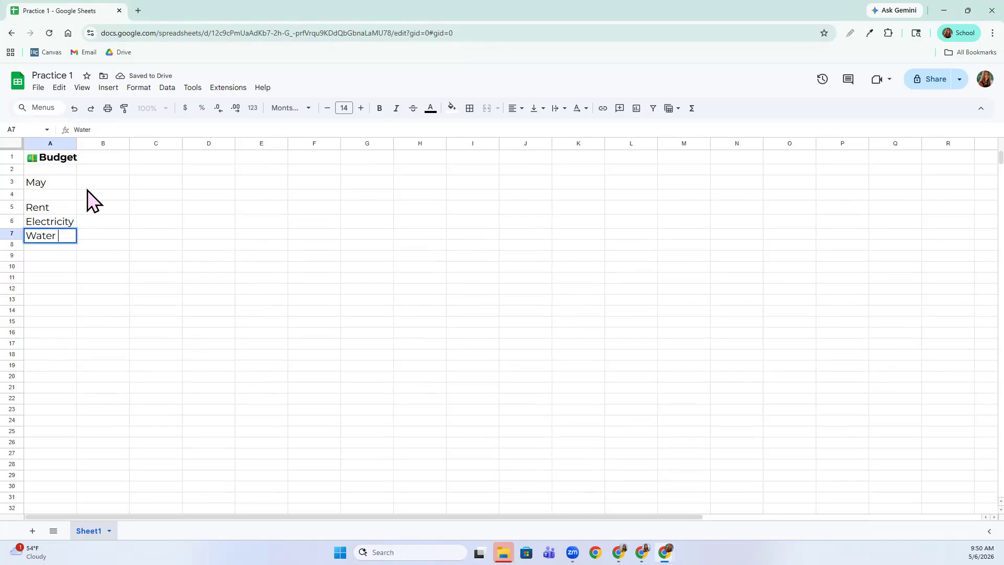
type("& Waste")
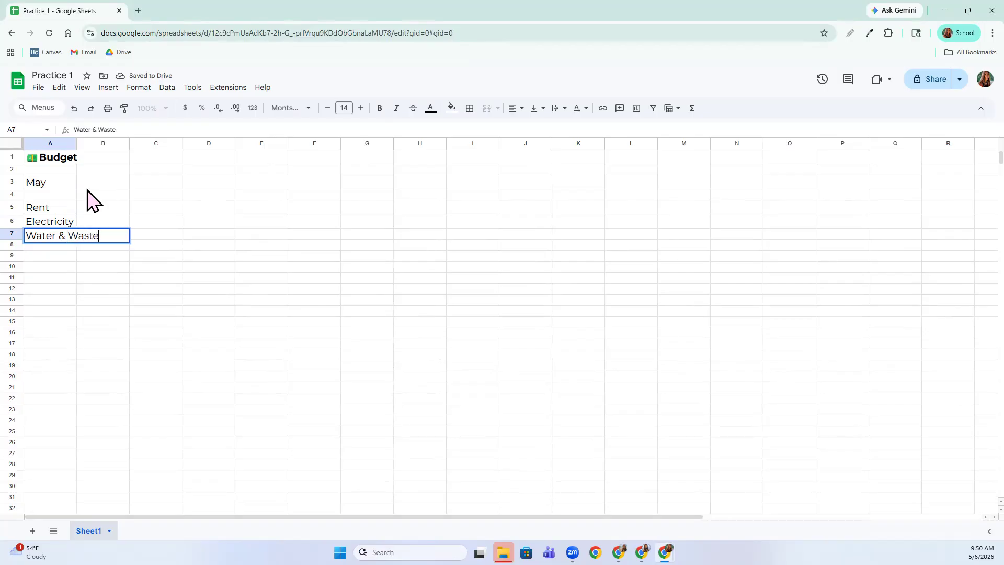
key("Return")
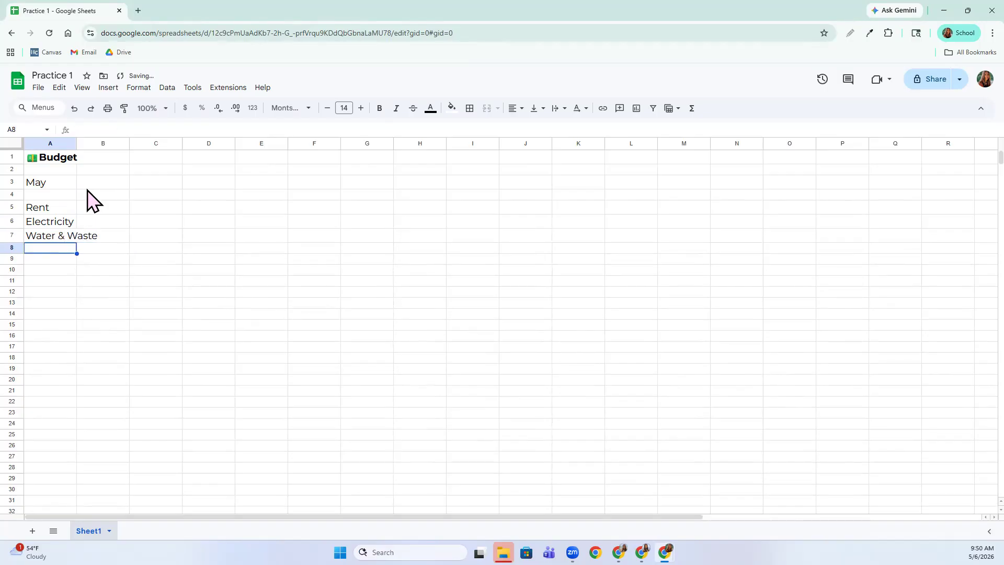
type("Internet")
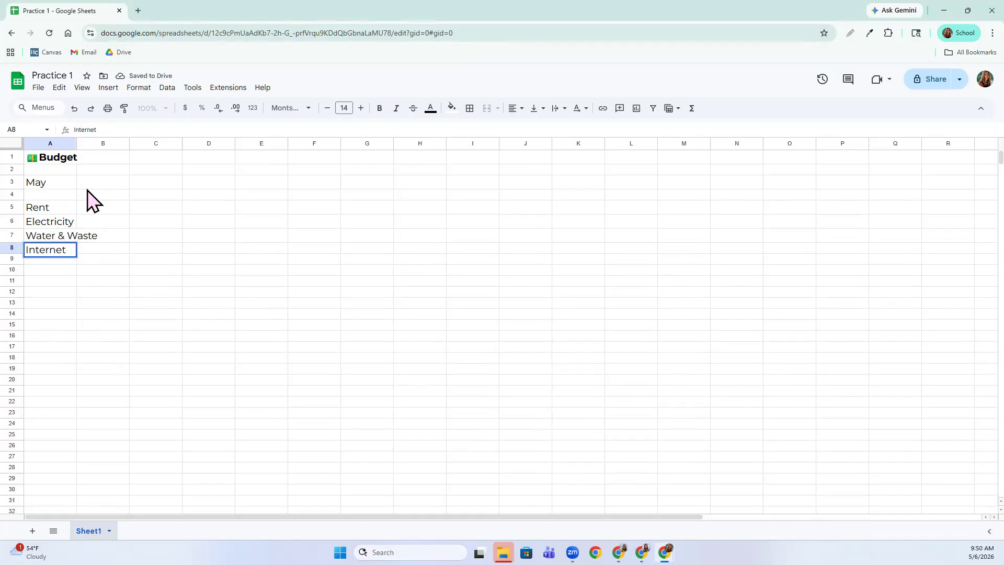
key("Return")
key("Return")
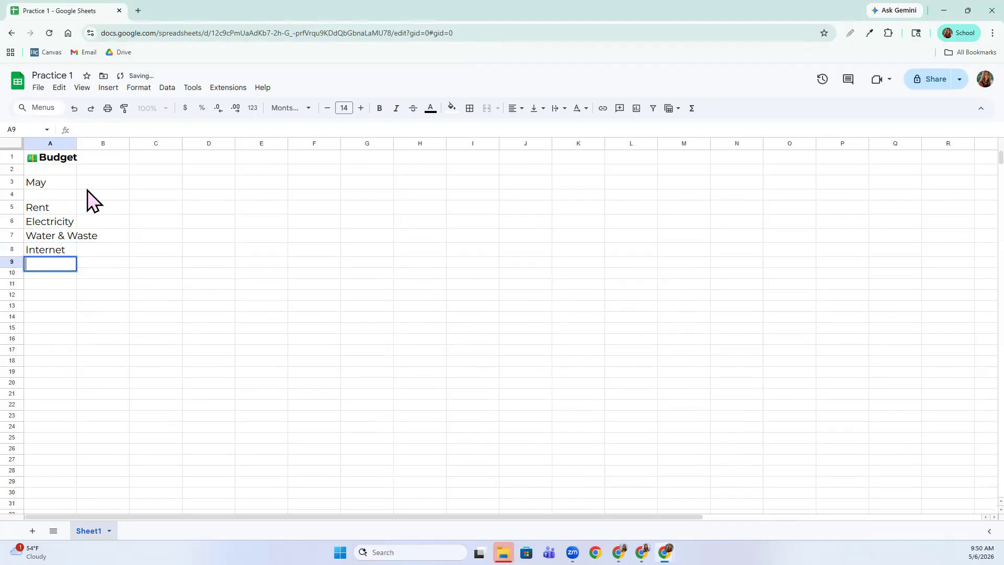
Step: Add the labels Groceries in A10, Gas in A12 and Total in A14, leaving blank rows between them
left_click(61, 277)
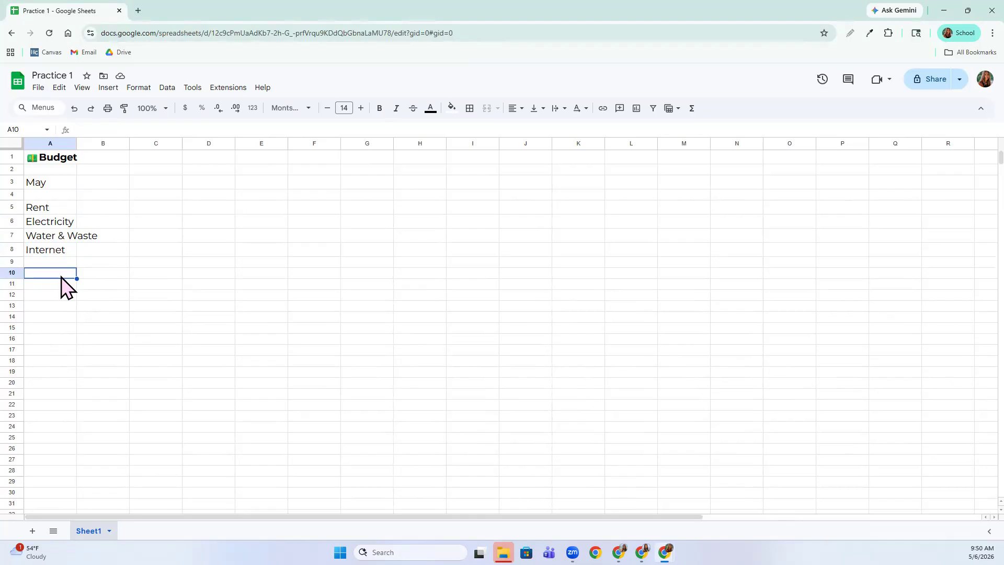
type("Groceries")
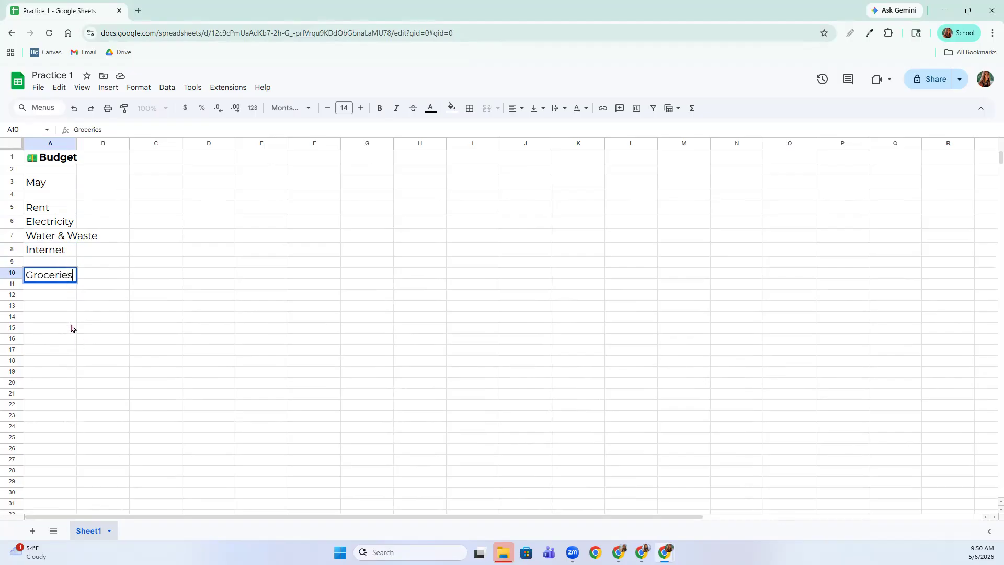
key("Return")
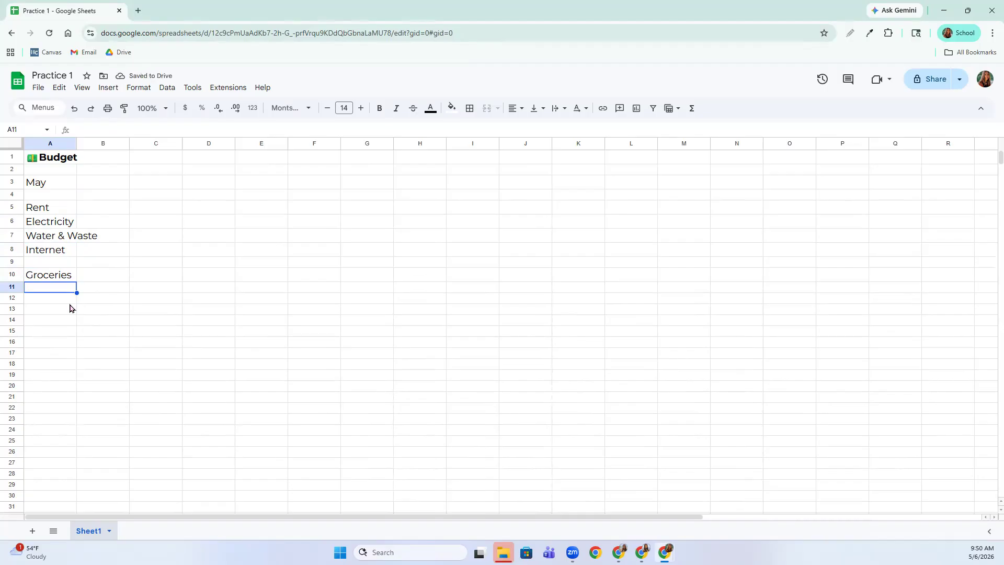
left_click(70, 302)
type("Gas")
left_click(53, 310)
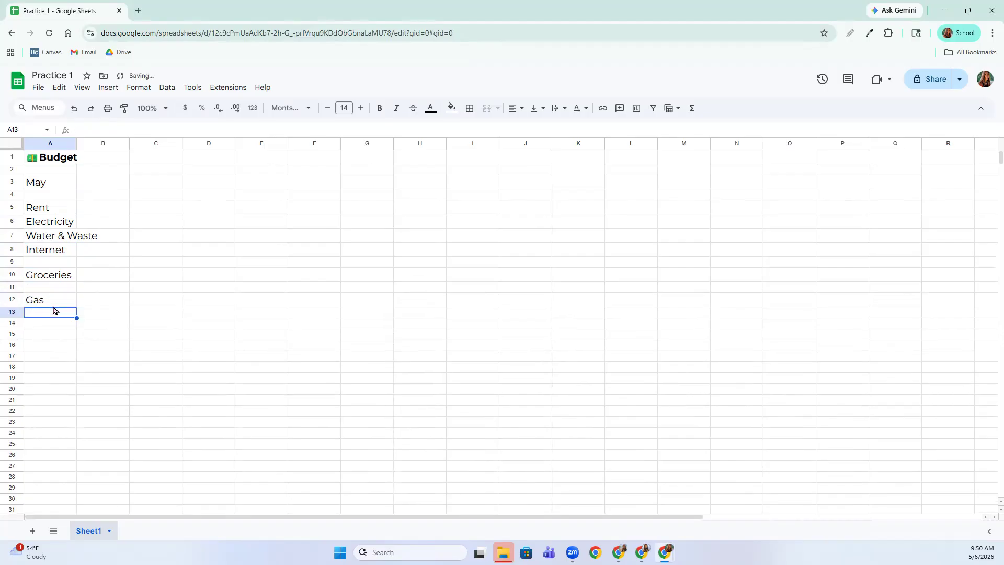
key("Down")
type("Total")
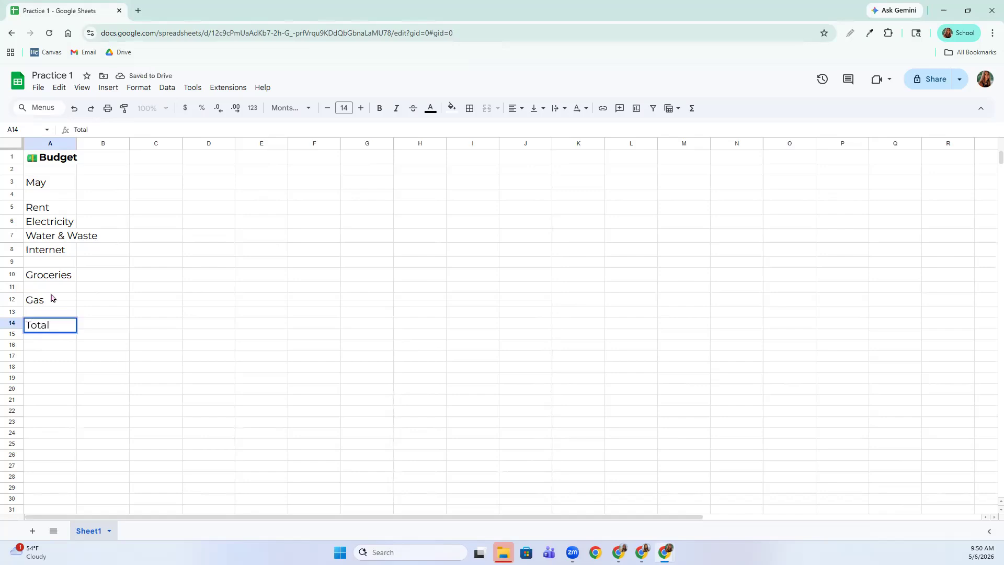
Step: Commit the Total label in A14 and fit column A's width to its longest entry
key("Return")
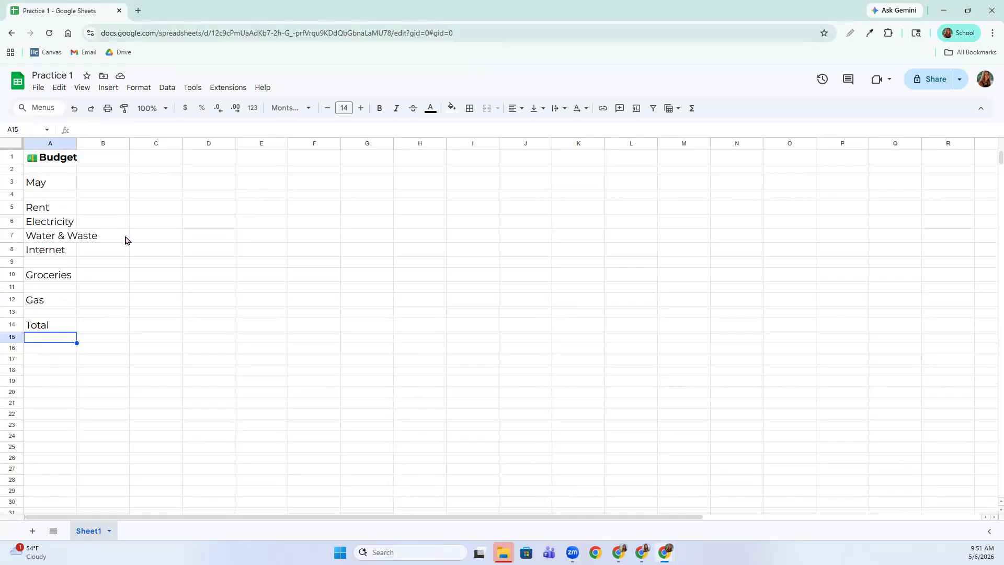
double_click(76, 143)
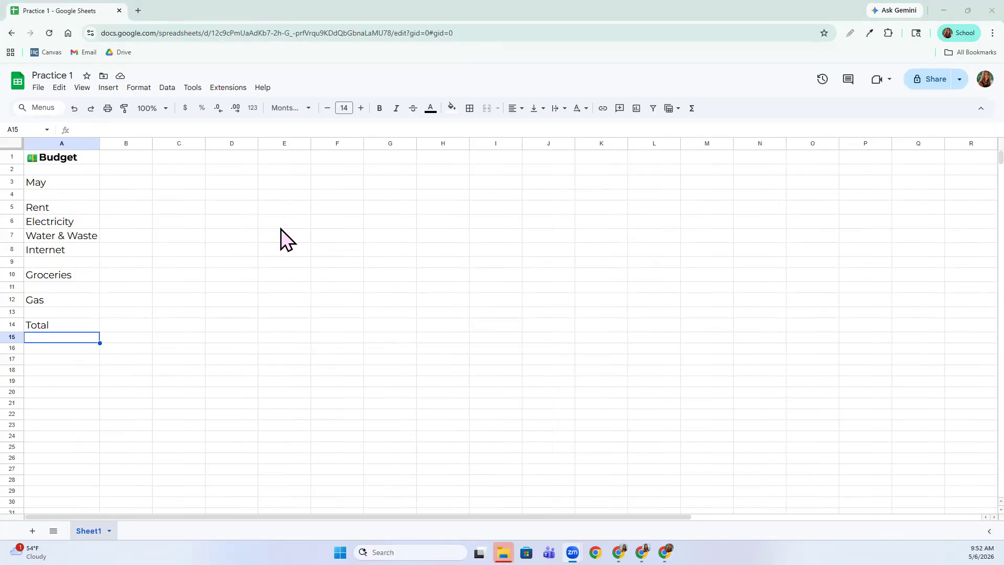
left_click(104, 184)
key("ctrl+z")
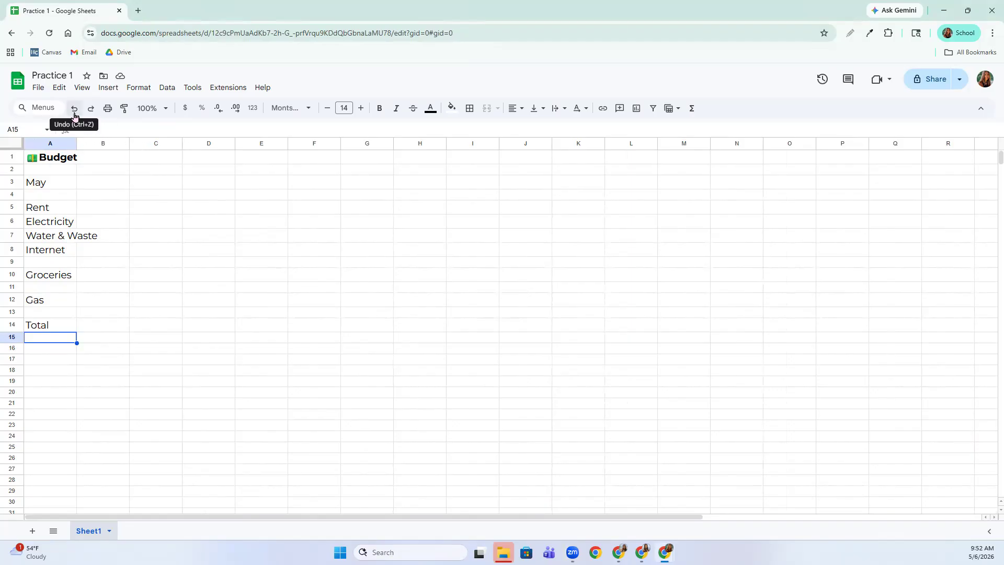
double_click(76, 143)
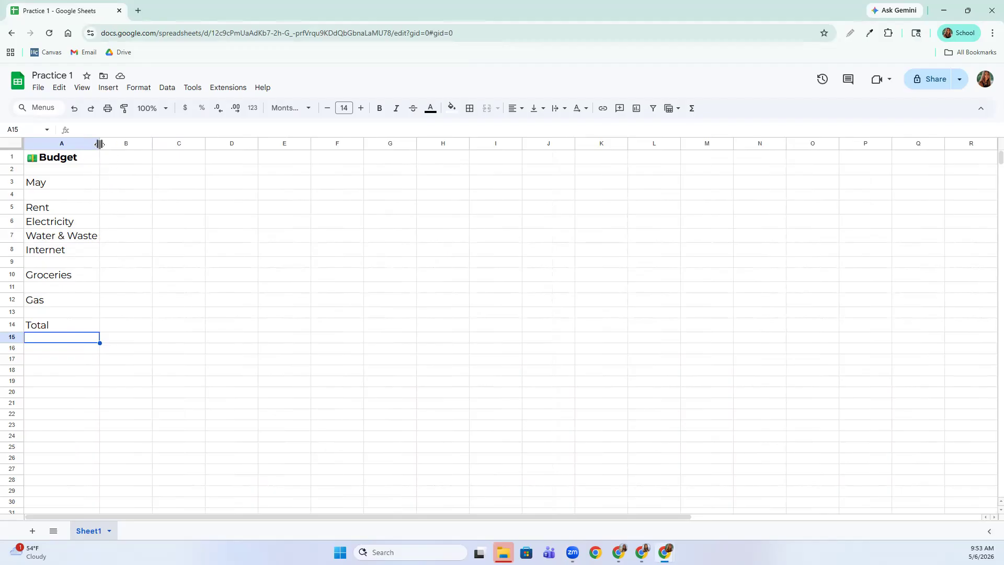
Step: Try widening column A slightly beyond its fitted width, and undo that resize
left_click_drag(99, 144, 110, 167)
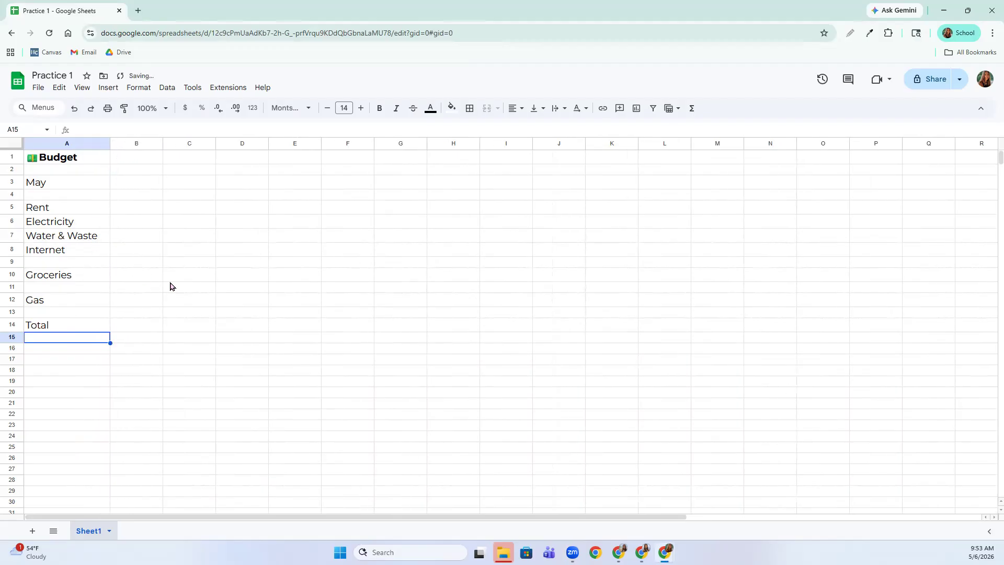
key("ctrl+z")
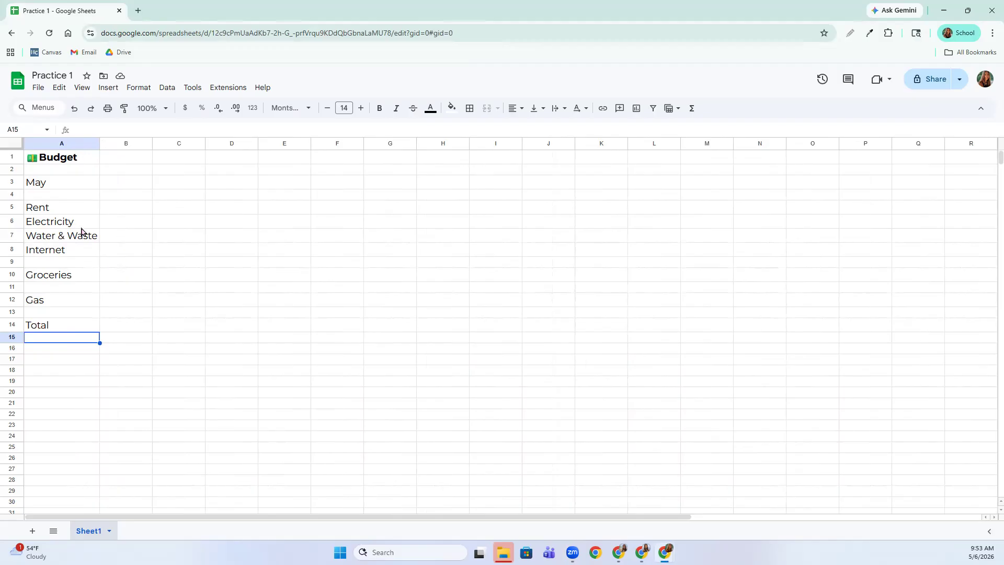
Step: Format the whole of column B as currency
left_click(112, 140)
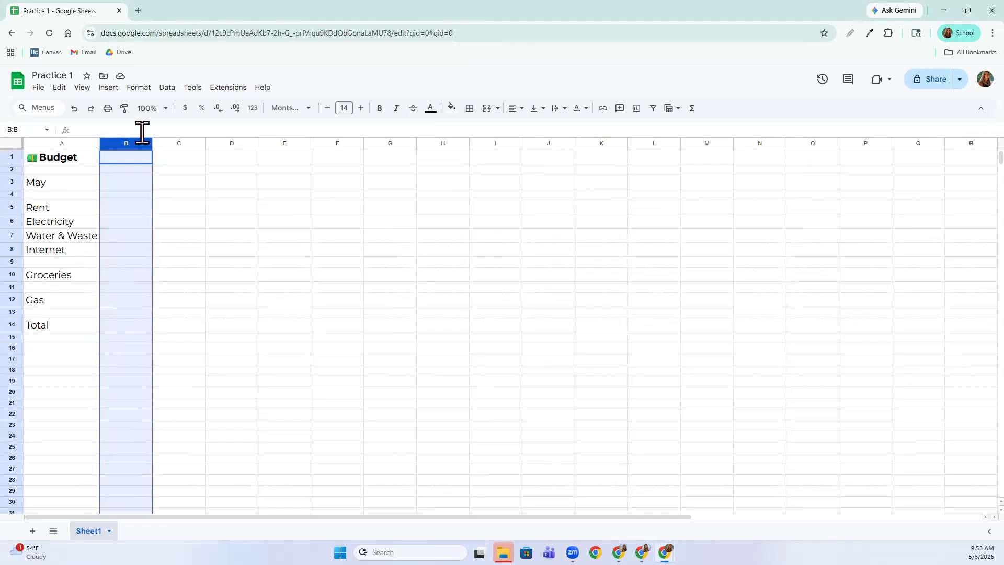
left_click(185, 112)
left_click(186, 112)
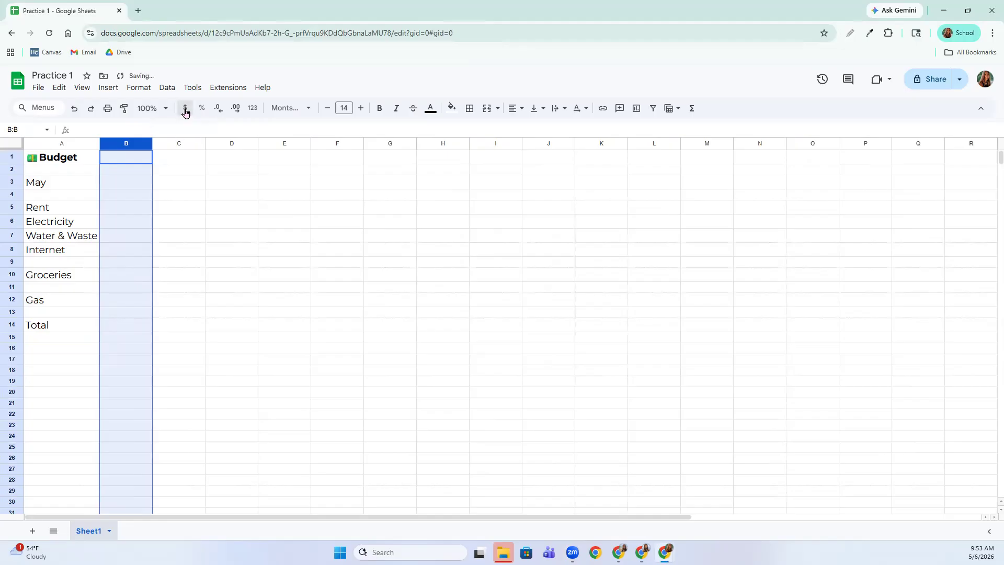
left_click(131, 186)
left_click(136, 236)
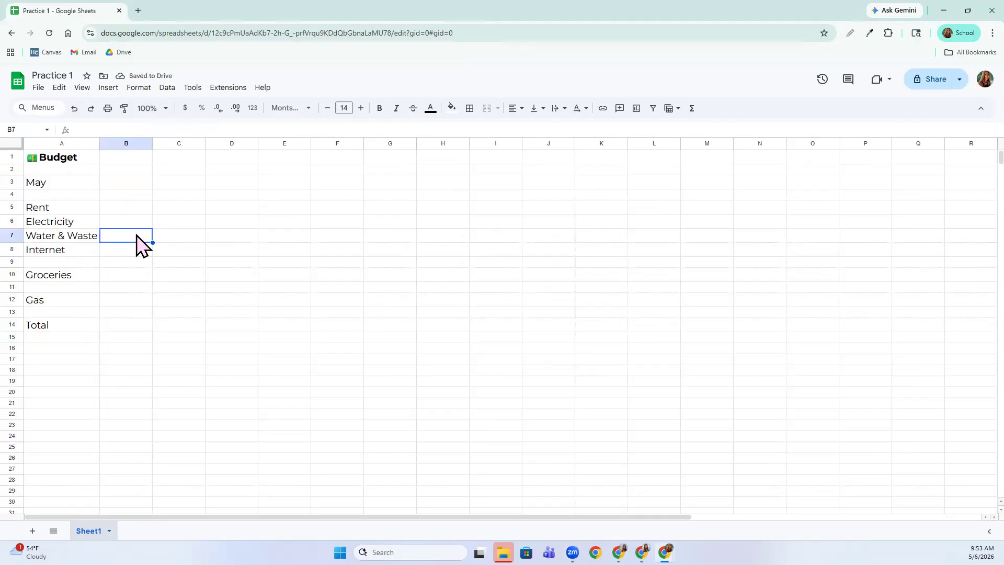
left_click(122, 185)
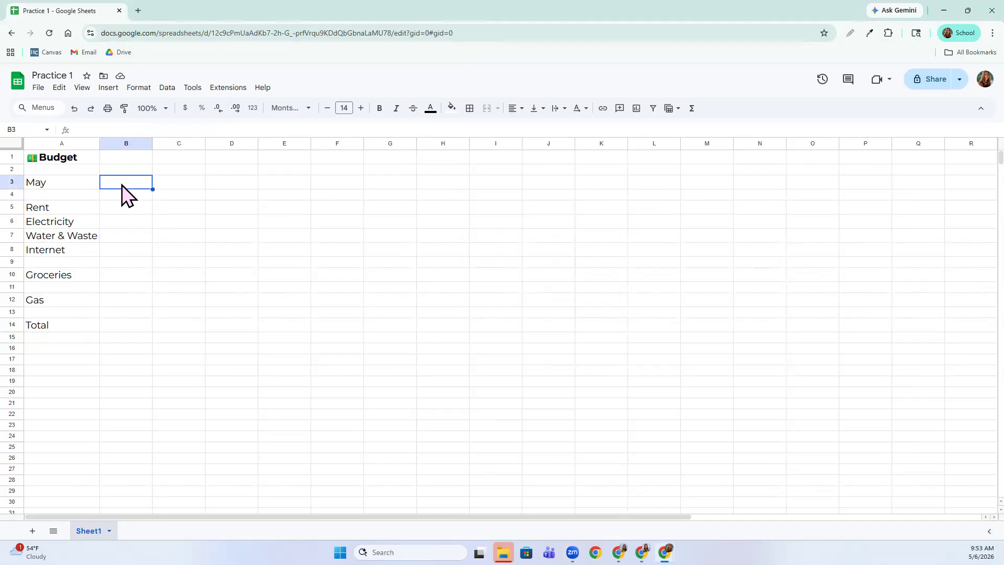
Step: Enter the amounts 2100 for Rent, 200 for Electricity, 100 for Water & Waste and 45 for Internet in B5 to B8
left_click(122, 209)
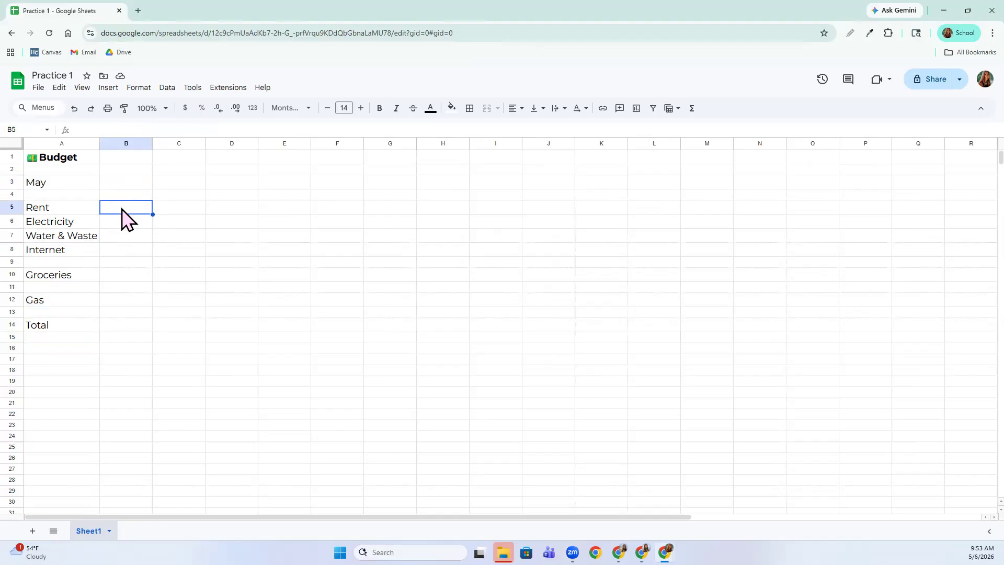
type("2100")
key("Return")
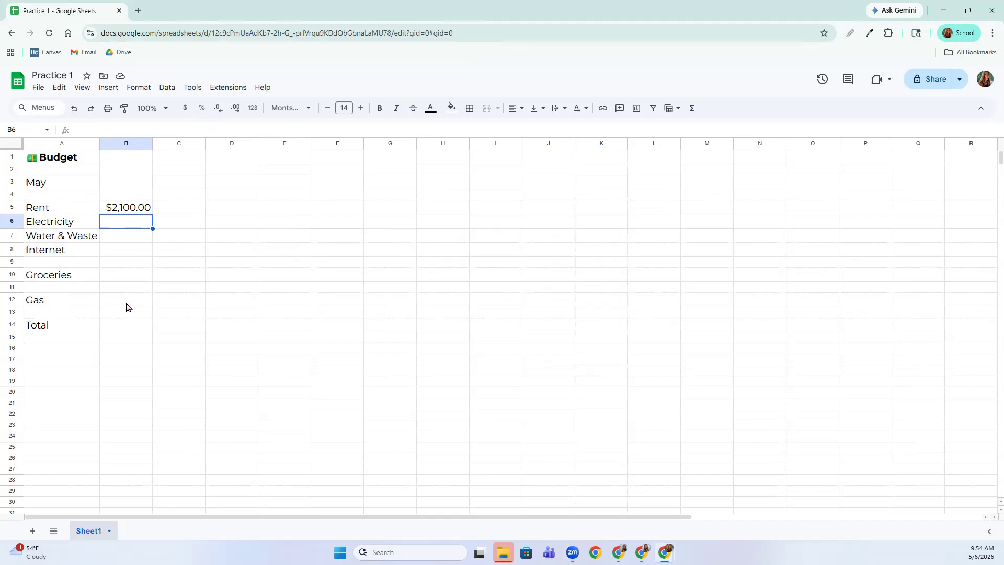
type("200")
key("Return")
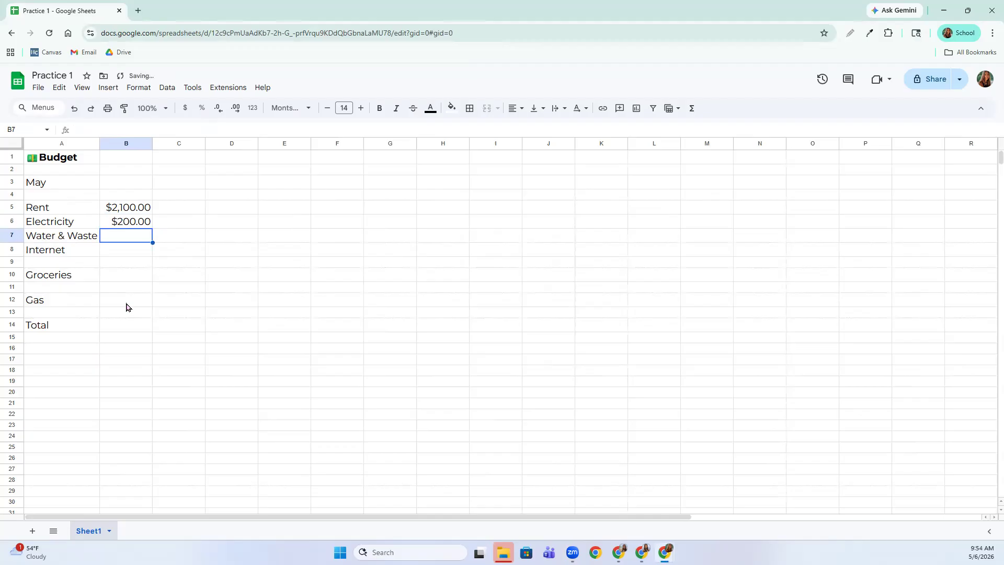
type("100")
key("Return")
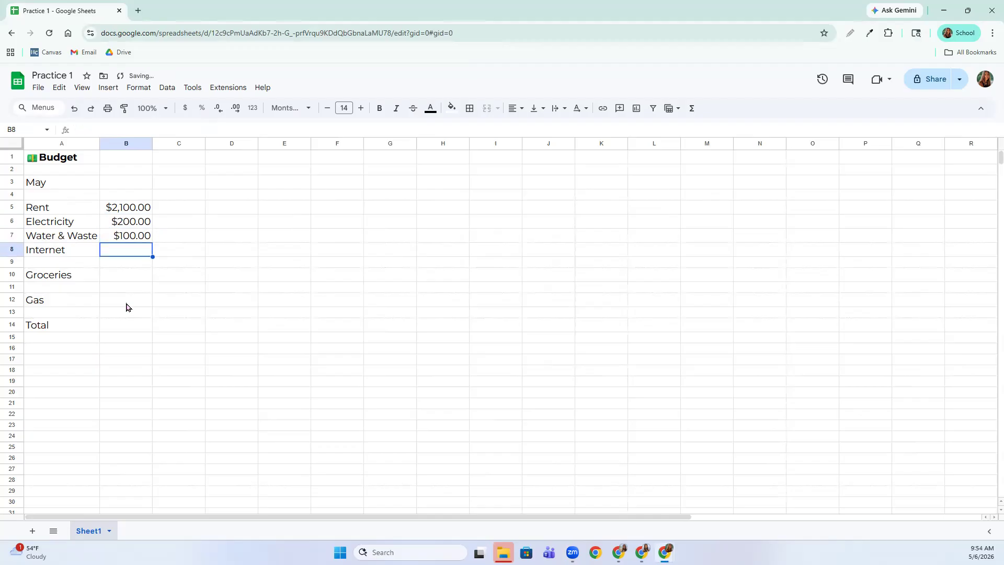
type("45")
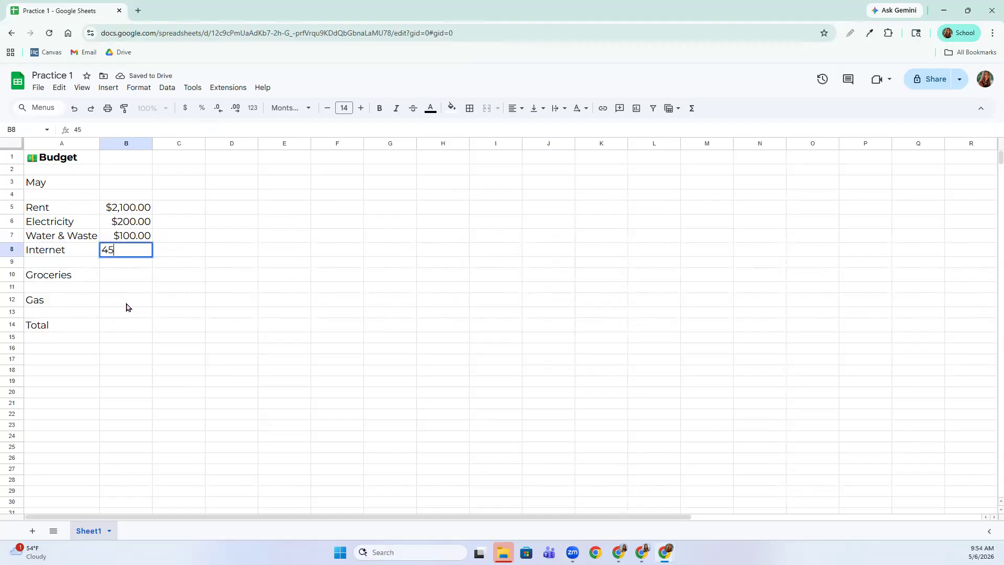
key("Return")
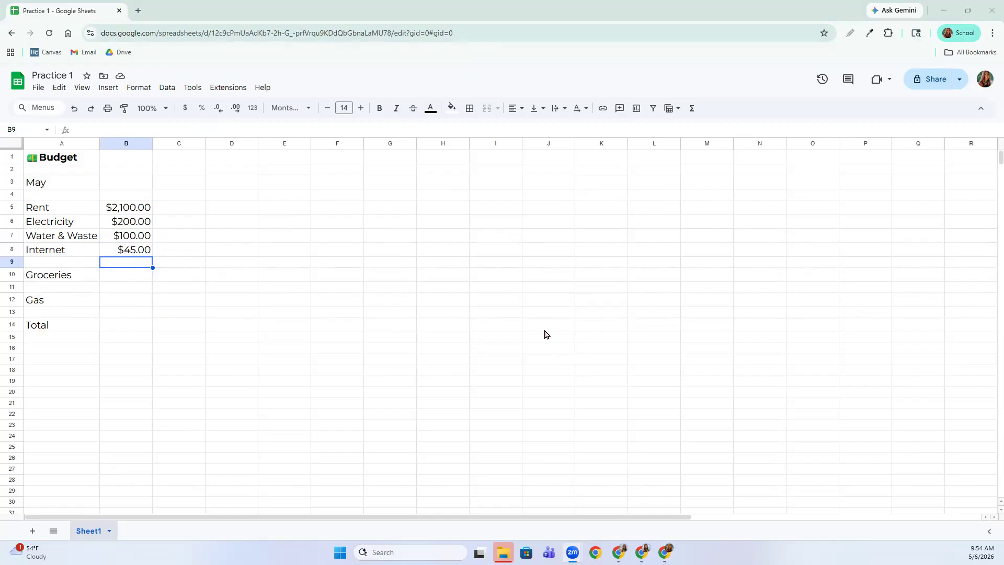
Step: Calculate the Total in B14 with a SUM formula over the range B5:B12
left_click(126, 328)
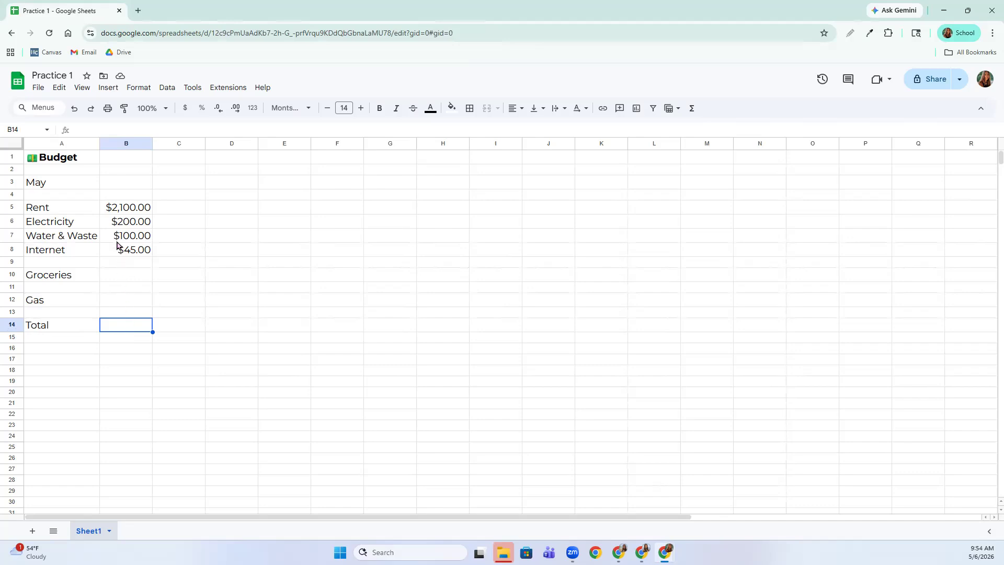
left_click(83, 131)
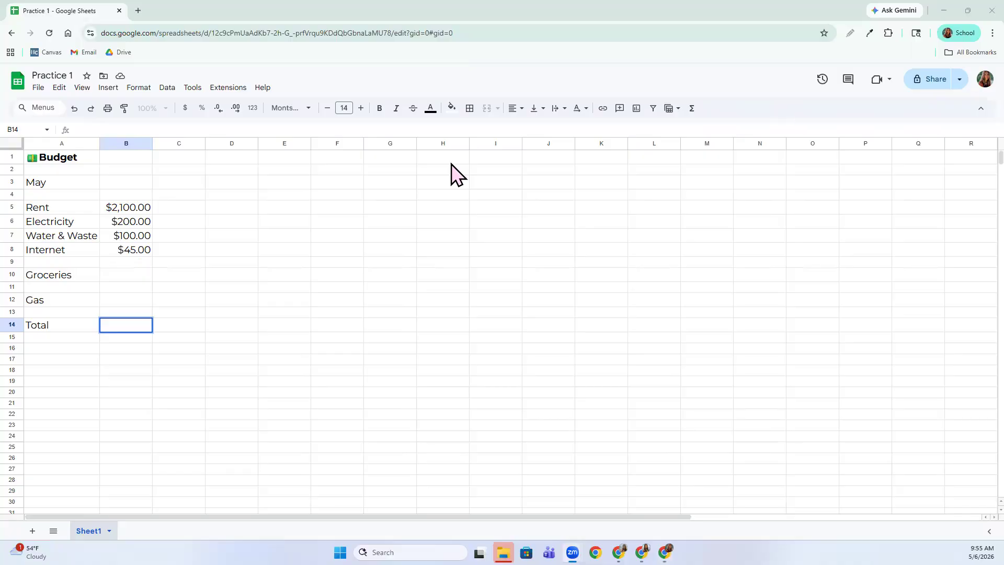
left_click(83, 126)
type("=")
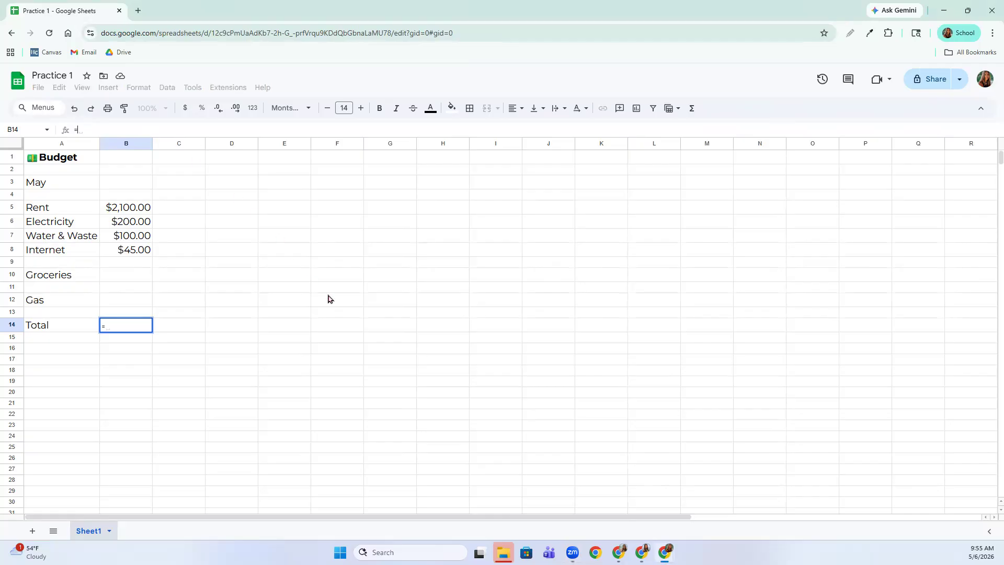
type("sum")
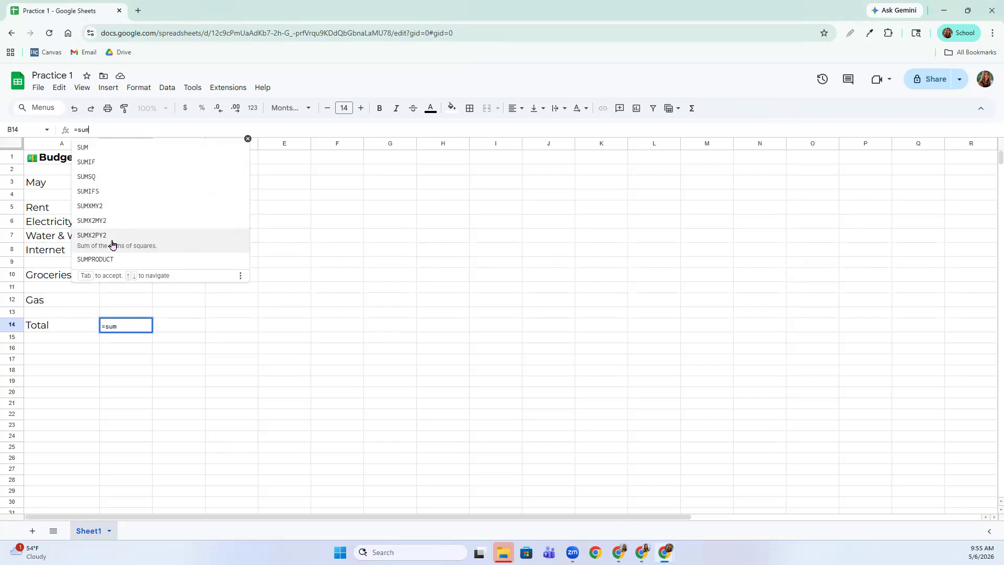
left_click(103, 150)
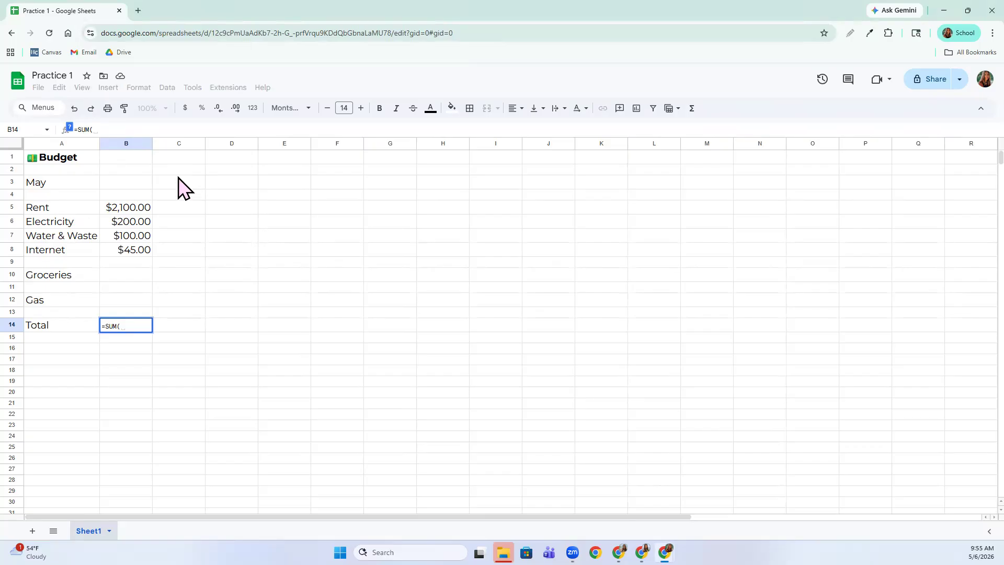
left_click(131, 208)
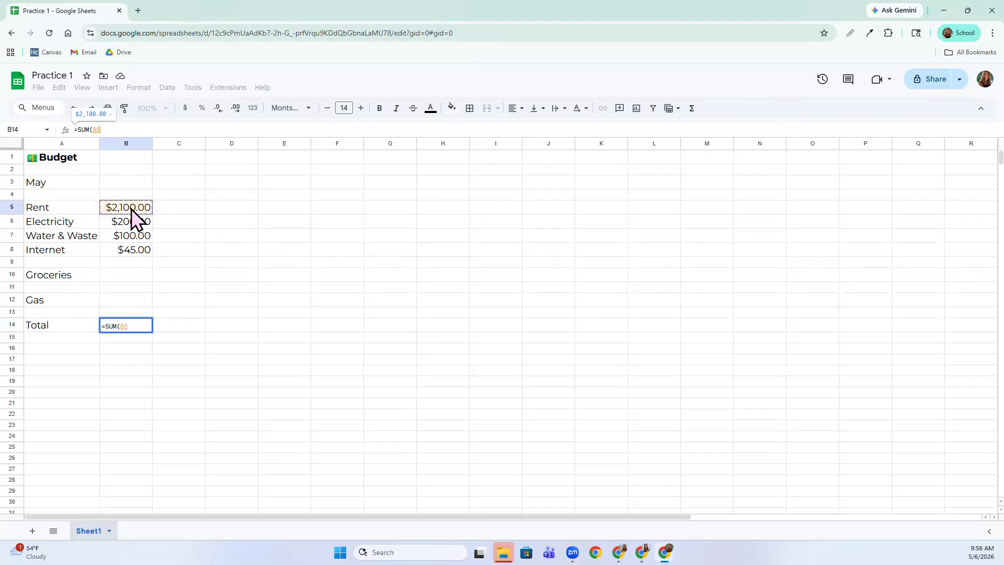
left_click_drag(131, 209, 135, 305)
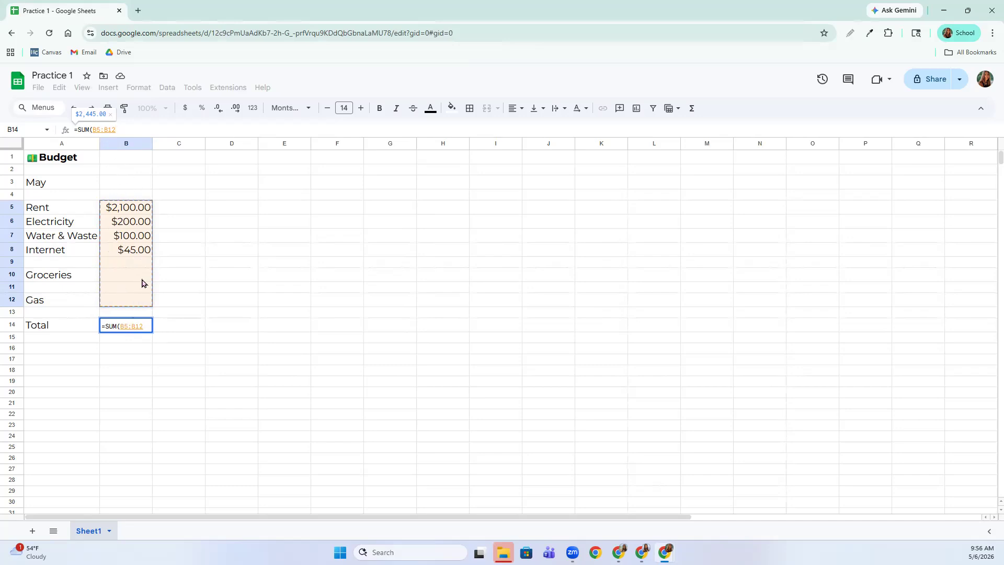
key("Return")
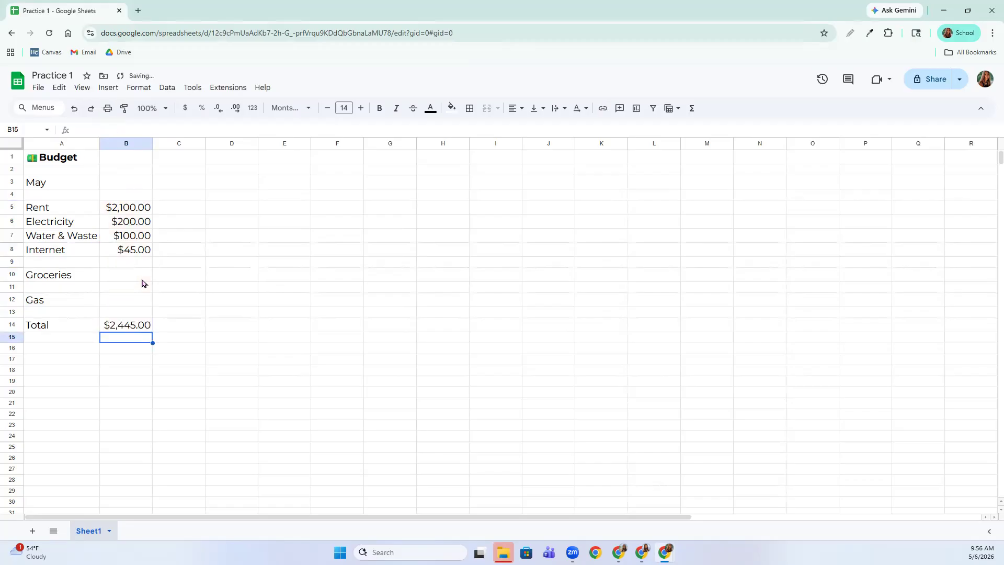
Step: Examine the formula behind the Total in B14 and its referenced range, comparing it with the plain amount for Rent
left_click(133, 330)
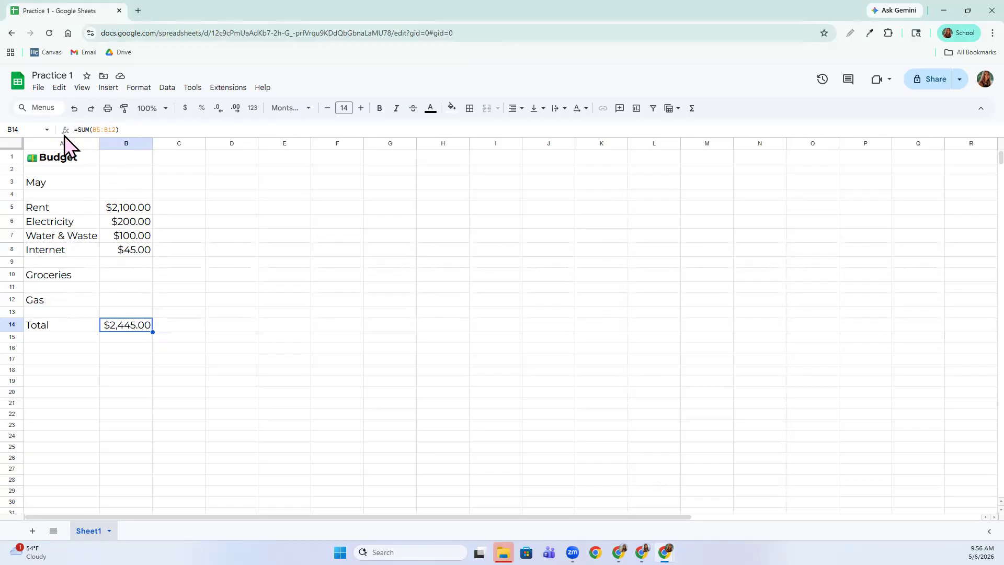
left_click(140, 209)
left_click(124, 326)
left_click(105, 129)
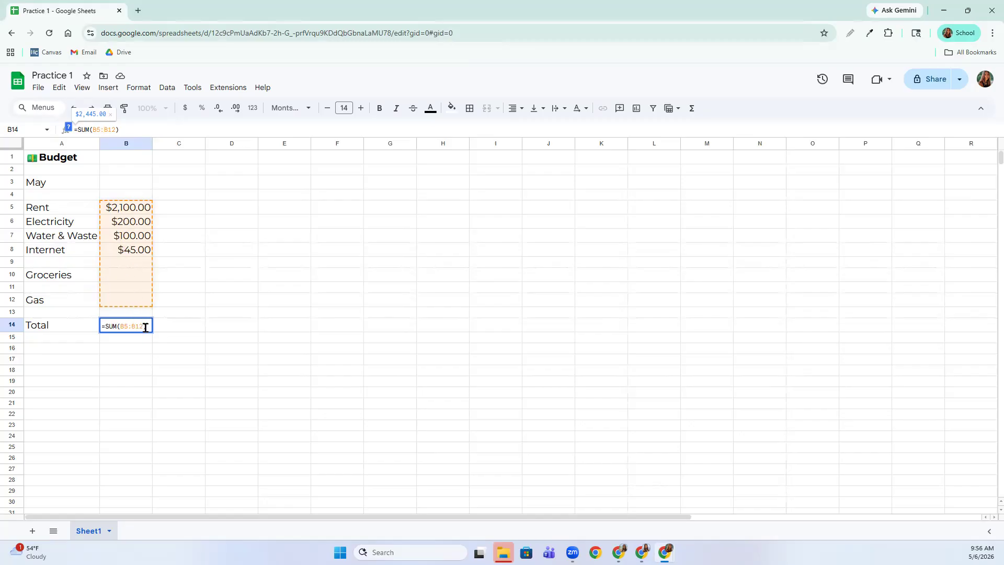
key("Return")
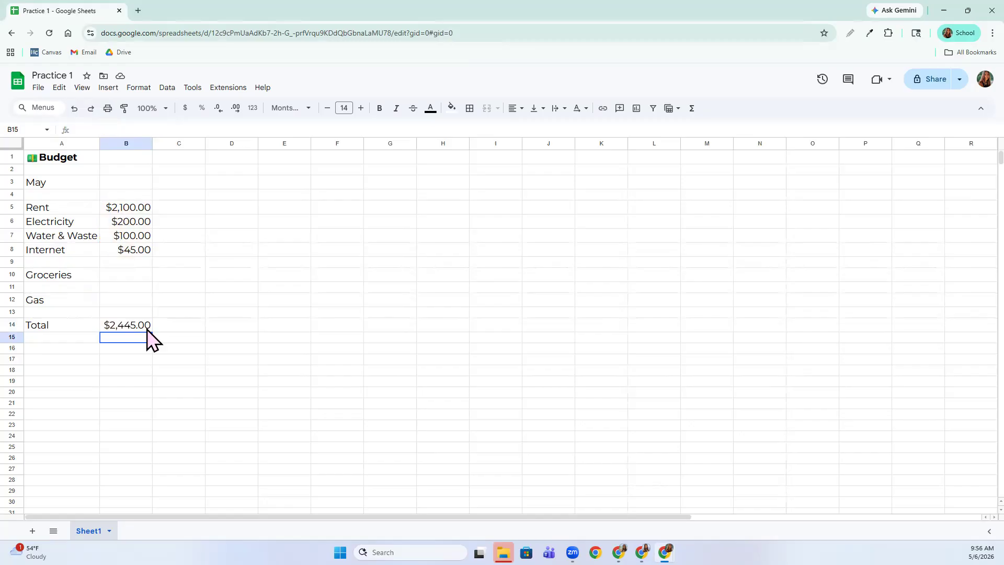
Step: Enter the amounts 500 for Groceries in B10 and 200 for Gas in B12
left_click(123, 275)
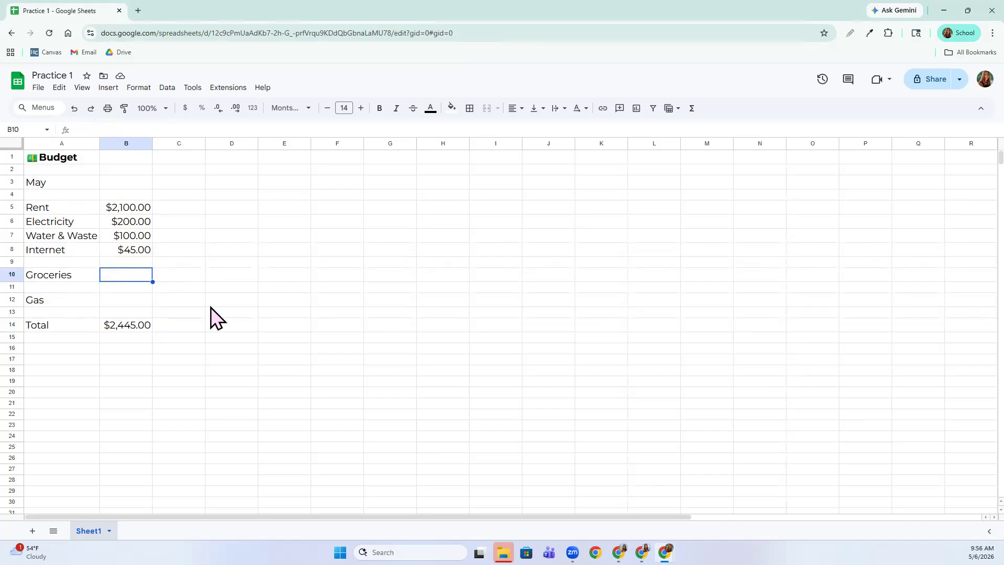
type("500")
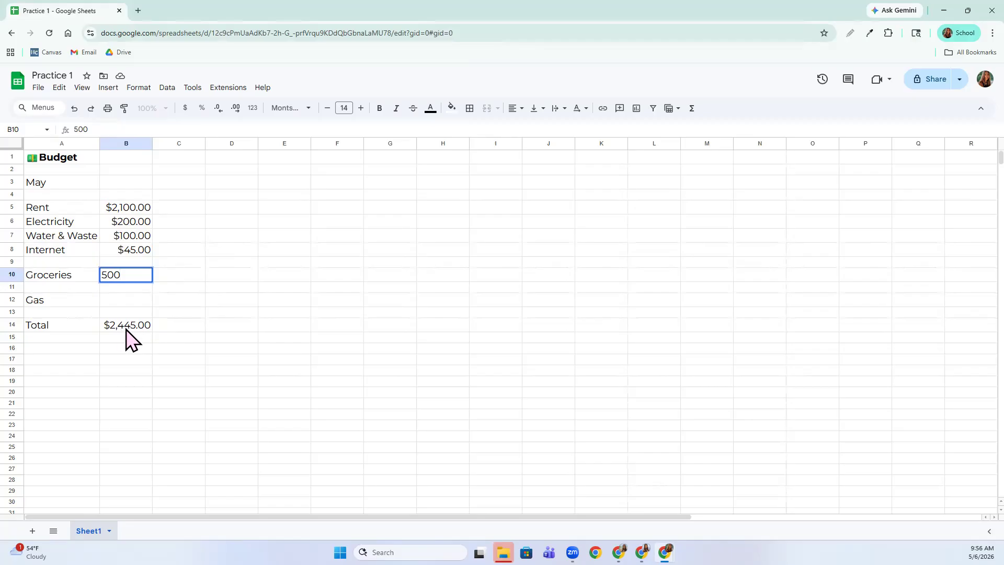
key("Return")
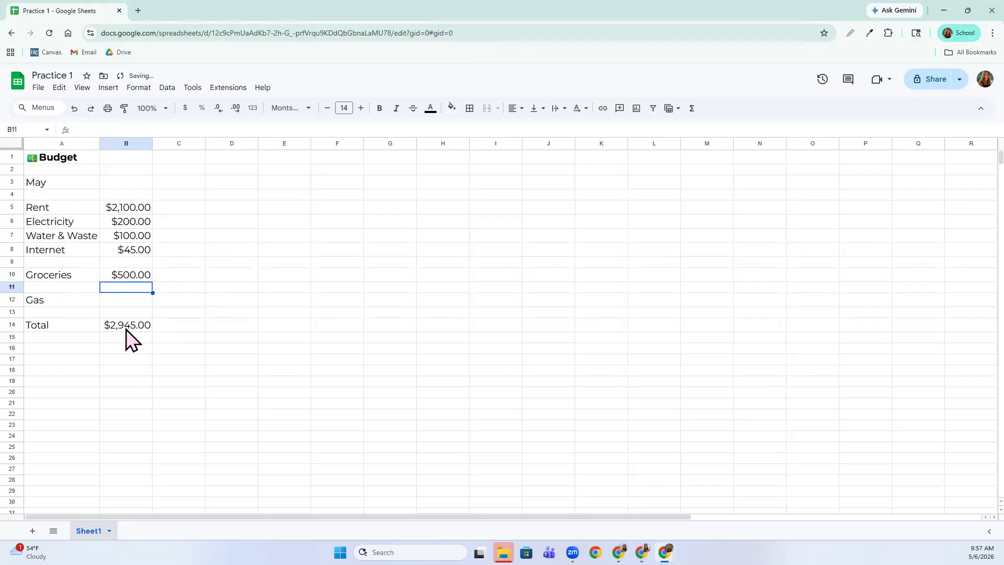
left_click(124, 299)
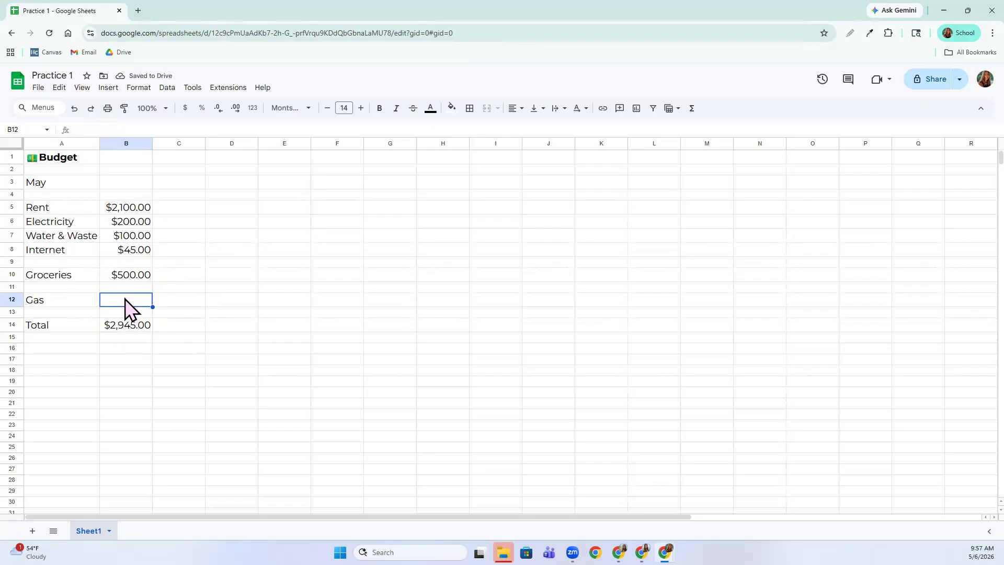
type("200")
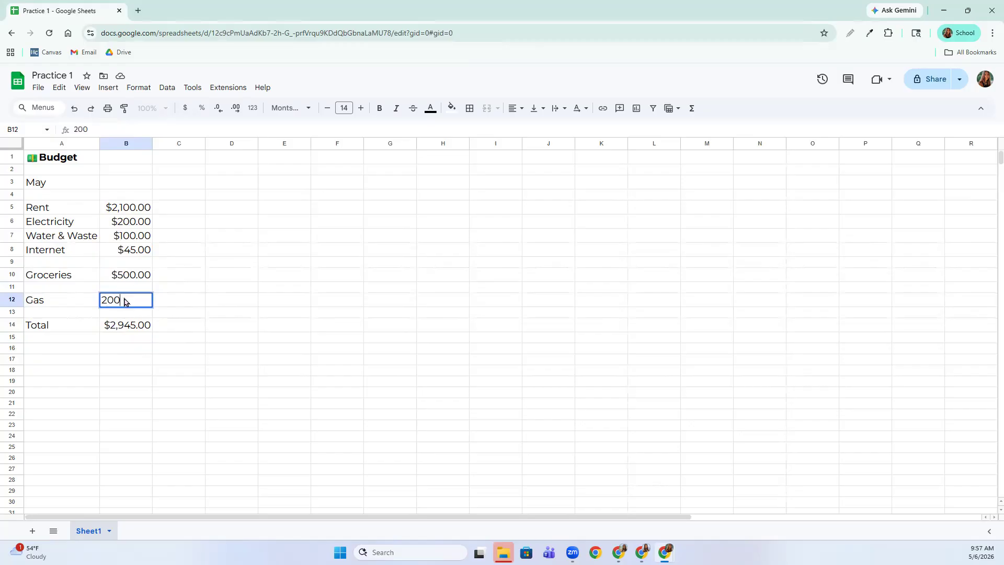
key("Return")
left_click(113, 381)
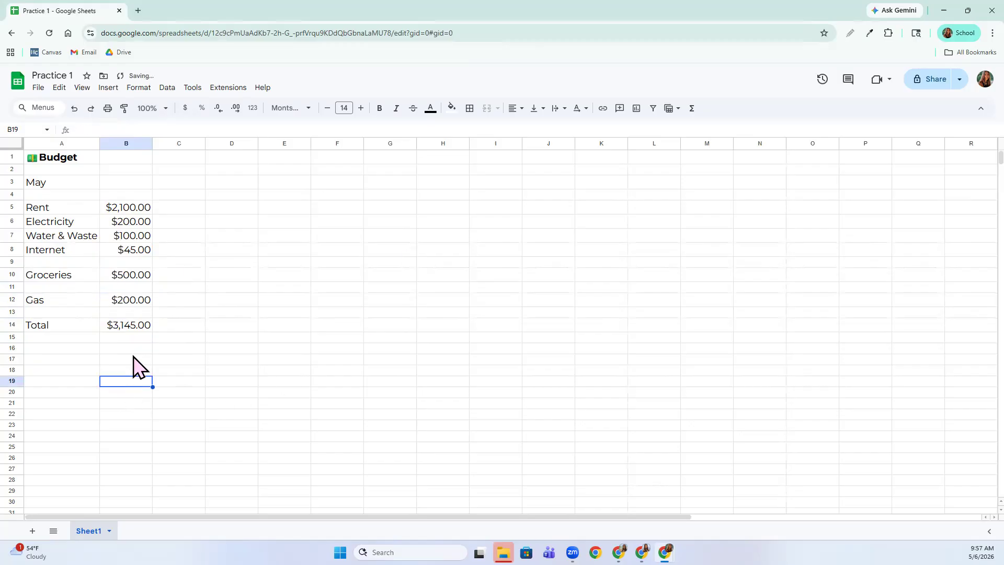